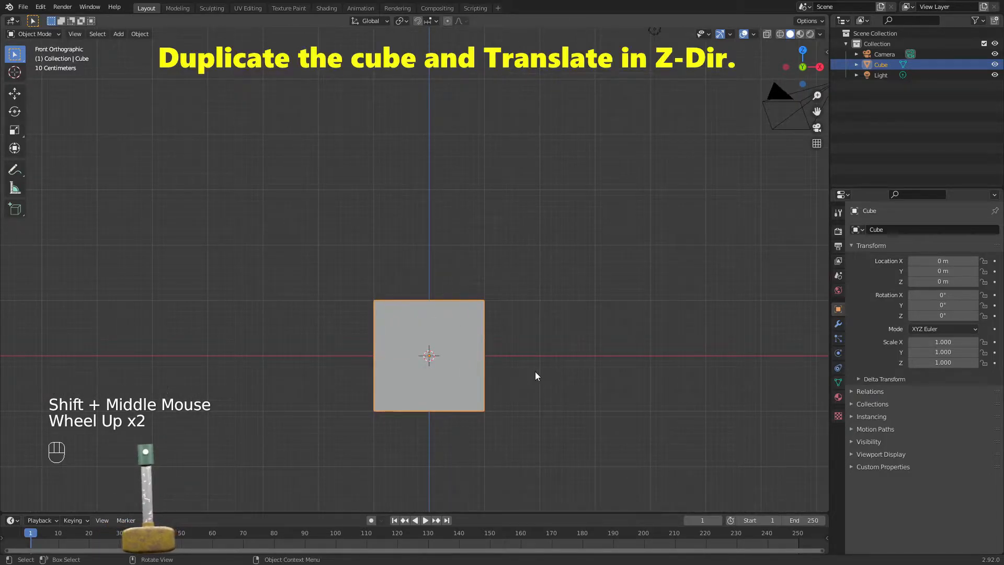
# Duplicate the cube and move the copy about 3.78 m straight up along the global Z axis
pyautogui.hotkey('shift', 'd')
pyautogui.press('z')
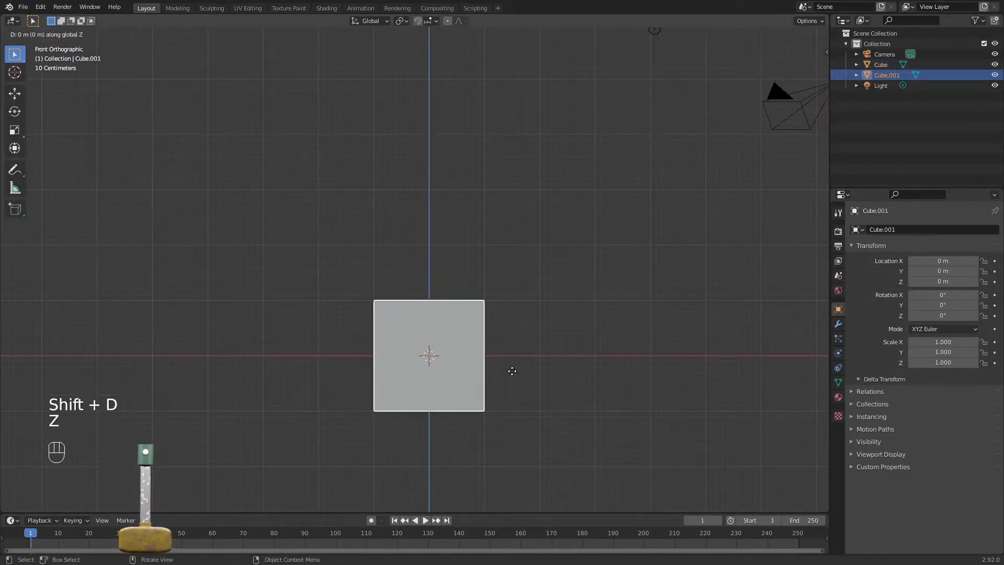
pyautogui.click(531, 165)
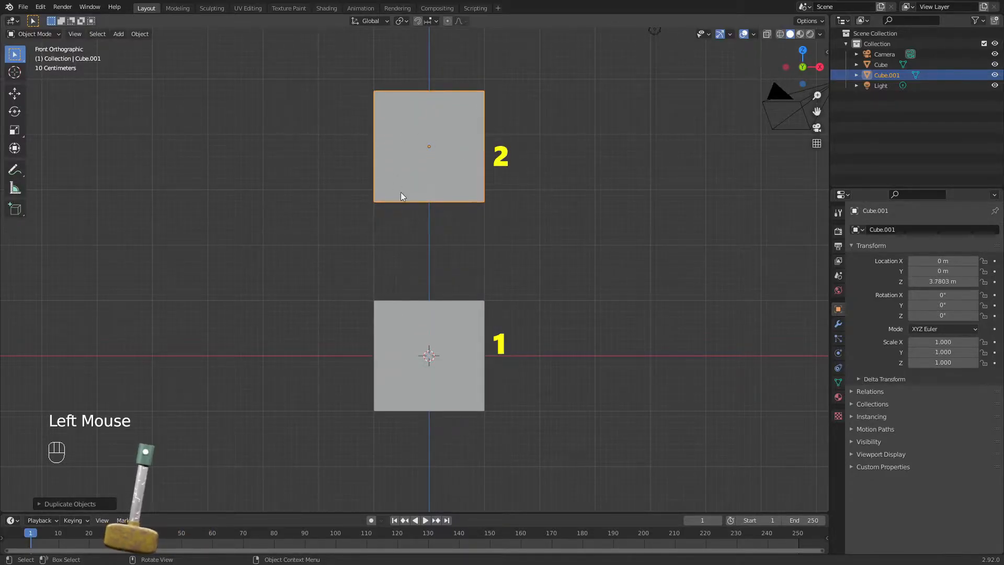
# Annotate the pendulum idea with a freehand line joining the centres of both cubes and a swing arc through the lower cube
pyautogui.click(447, 344)
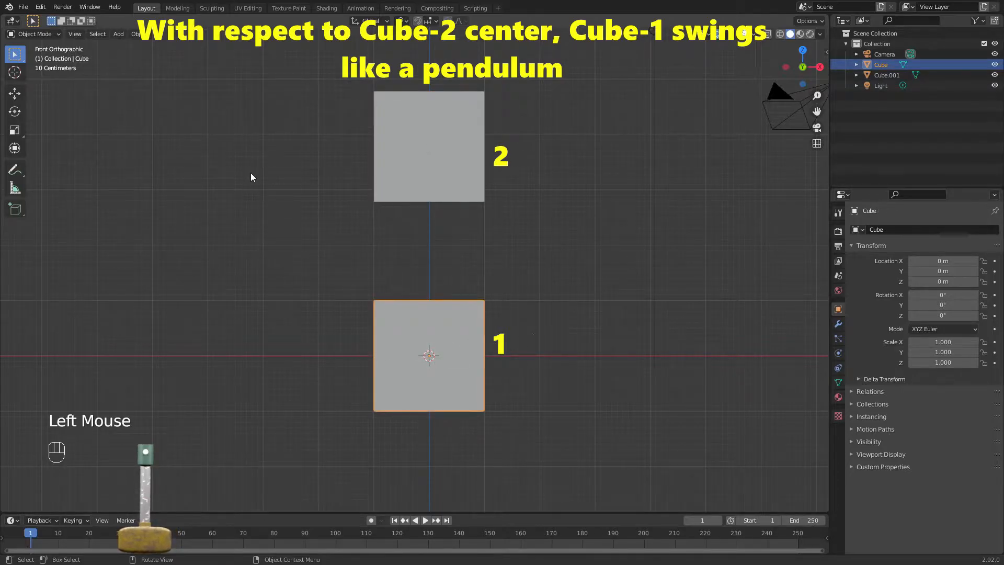
pyautogui.click(14, 169)
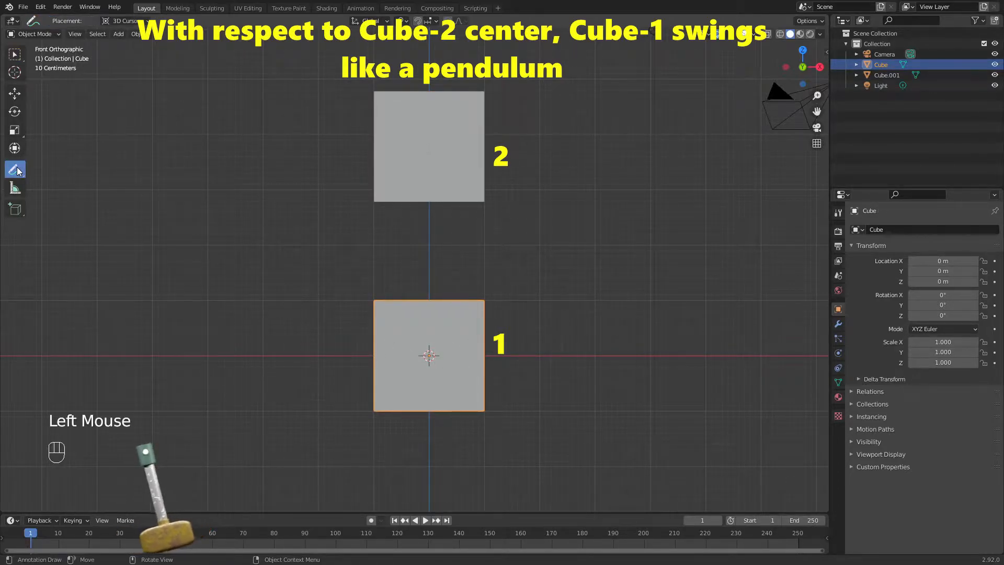
pyautogui.click(434, 138)
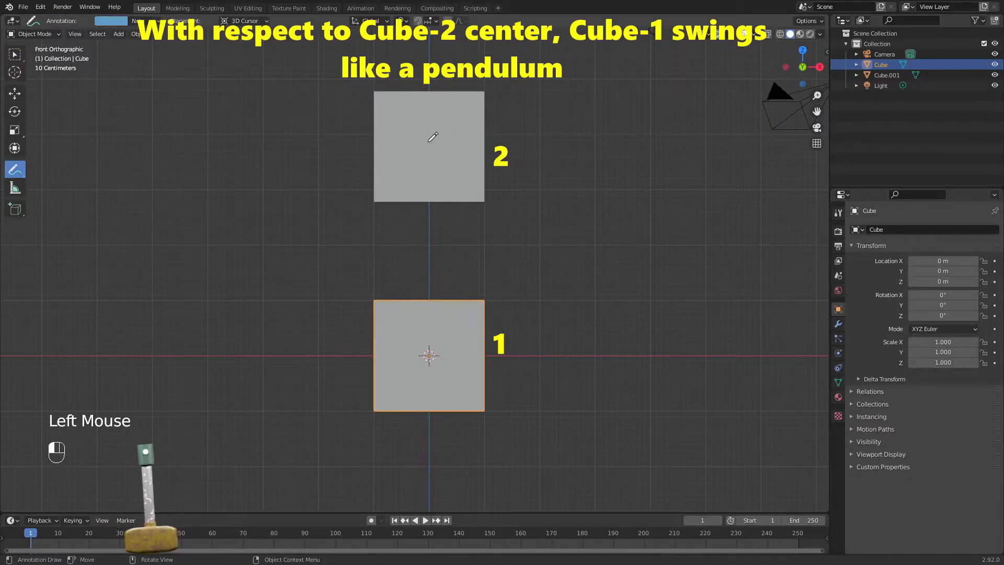
pyautogui.moveTo(430, 143); pyautogui.dragTo(429, 353)
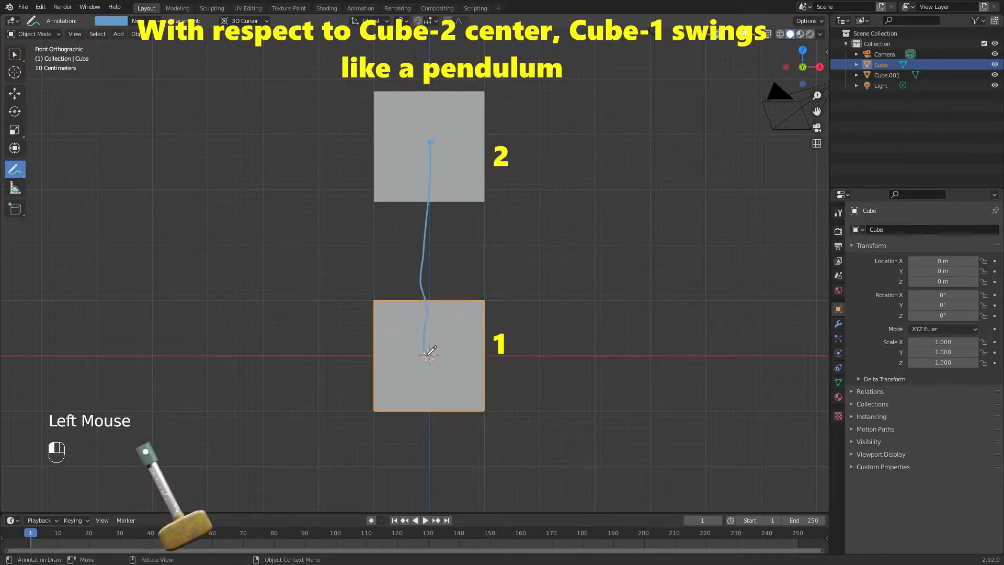
pyautogui.moveTo(260, 246)
pyautogui.mouseDown()
pyautogui.moveTo(308, 288)
pyautogui.moveTo(522, 350)
pyautogui.moveTo(646, 213)
pyautogui.moveTo(620, 261)
pyautogui.moveTo(494, 334)
pyautogui.moveTo(363, 321)
pyautogui.moveTo(253, 231)
pyautogui.mouseUp()
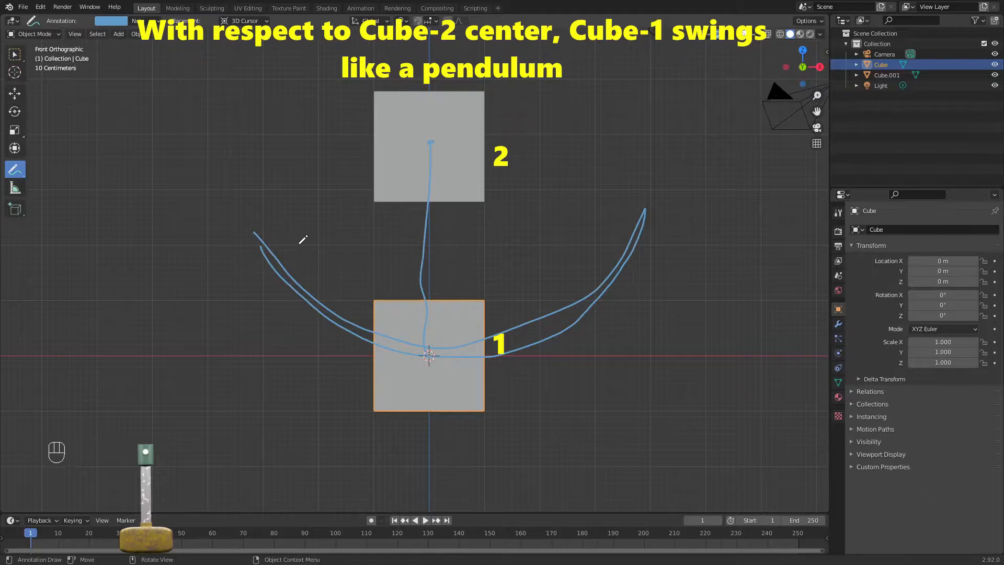
# Erase all the annotation strokes with the Annotate Eraser and return to the box selection tool
pyautogui.moveTo(11, 170); pyautogui.dragTo(69, 232)
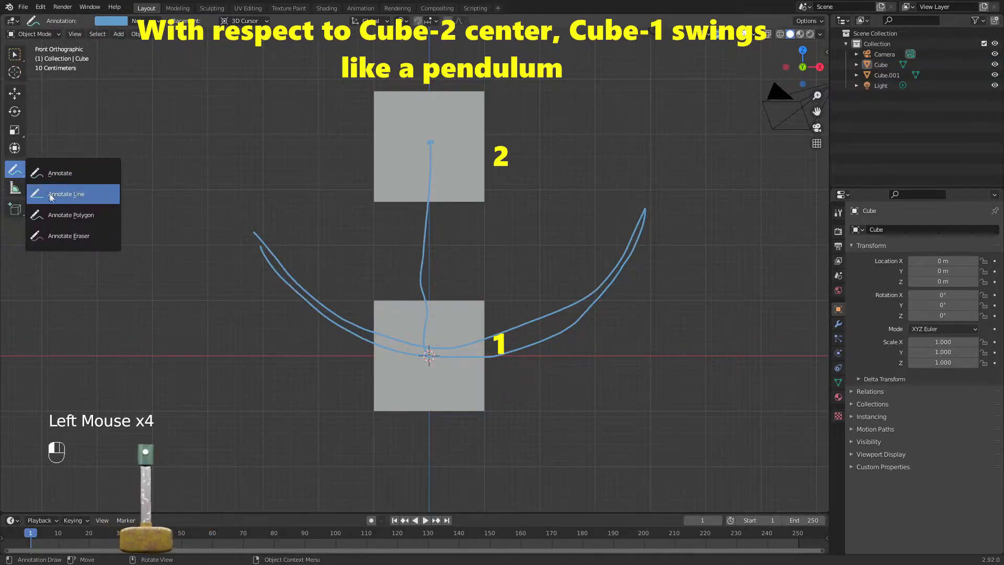
pyautogui.moveTo(278, 257)
pyautogui.mouseDown()
pyautogui.moveTo(283, 276)
pyautogui.moveTo(471, 348)
pyautogui.moveTo(641, 217)
pyautogui.moveTo(581, 304)
pyautogui.moveTo(384, 343)
pyautogui.moveTo(258, 241)
pyautogui.moveTo(395, 124)
pyautogui.moveTo(434, 132)
pyautogui.moveTo(421, 261)
pyautogui.moveTo(433, 347)
pyautogui.moveTo(473, 352)
pyautogui.moveTo(457, 340)
pyautogui.mouseUp()
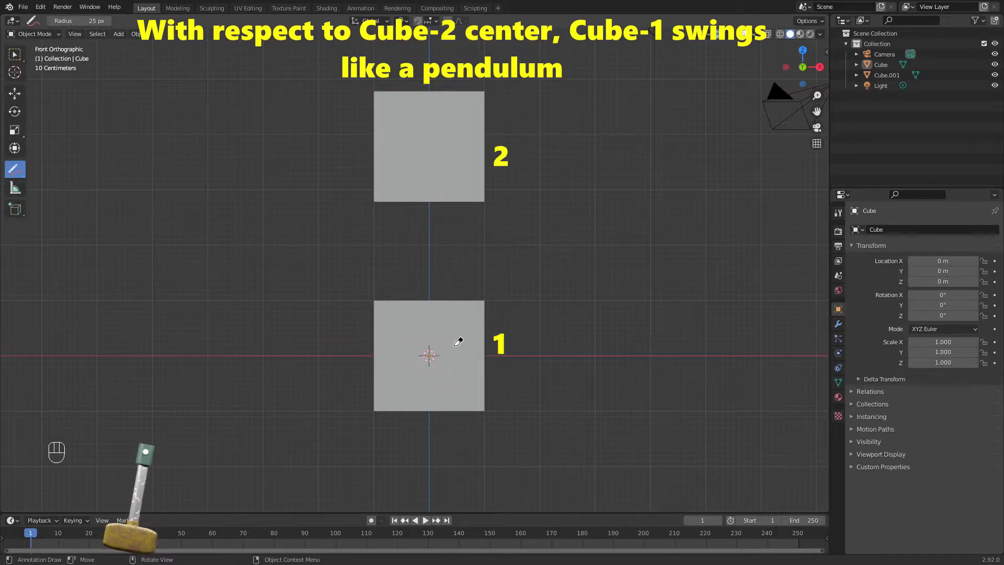
pyautogui.click(14, 54)
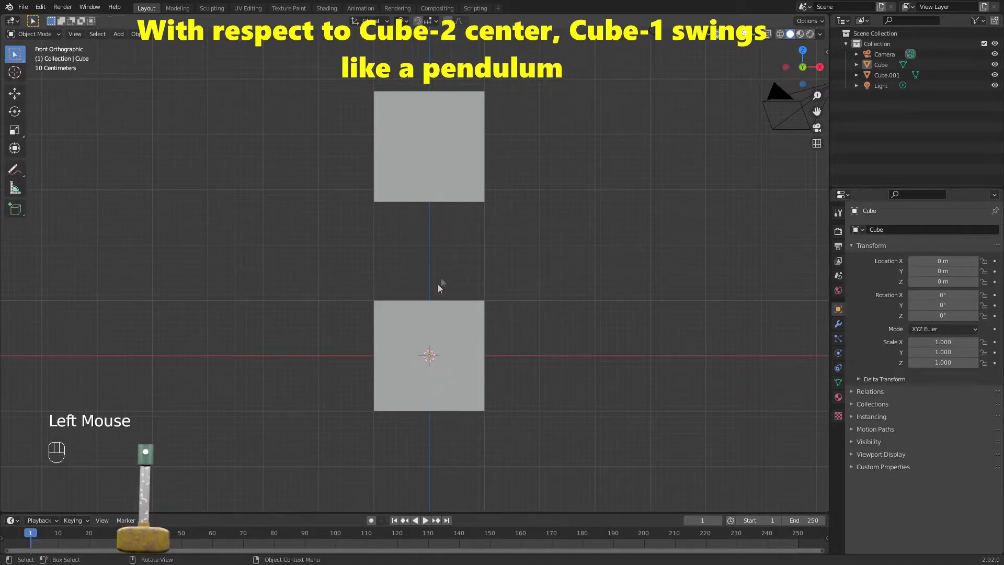
# Add rigid body physics to the upper cube and set its type to Passive
pyautogui.doubleClick(436, 183)
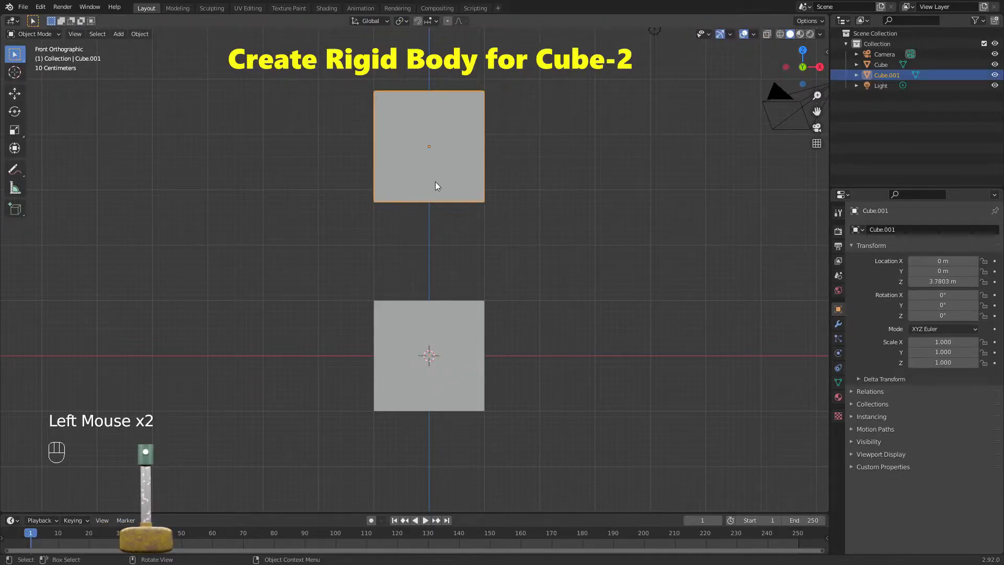
pyautogui.click(839, 355)
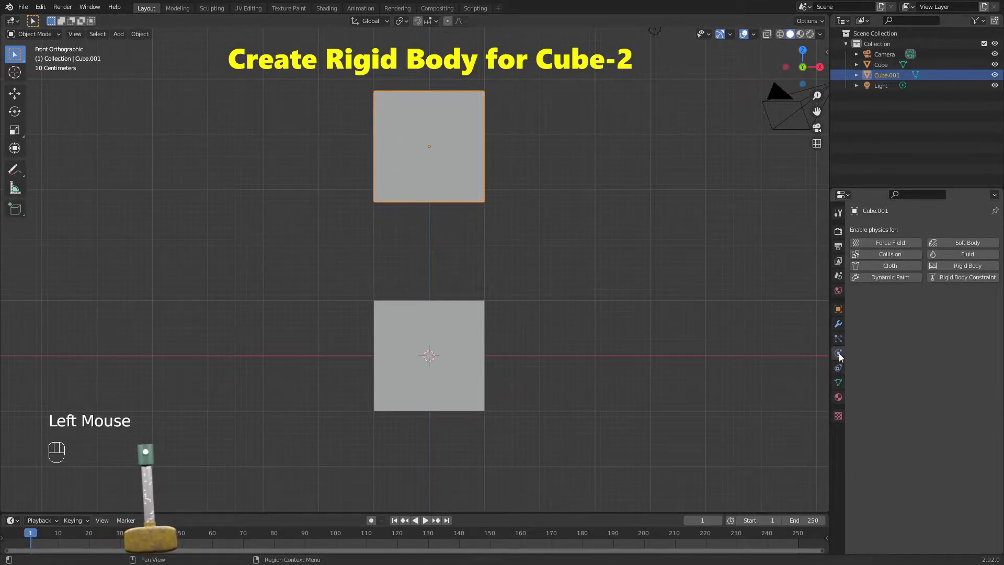
pyautogui.click(952, 266)
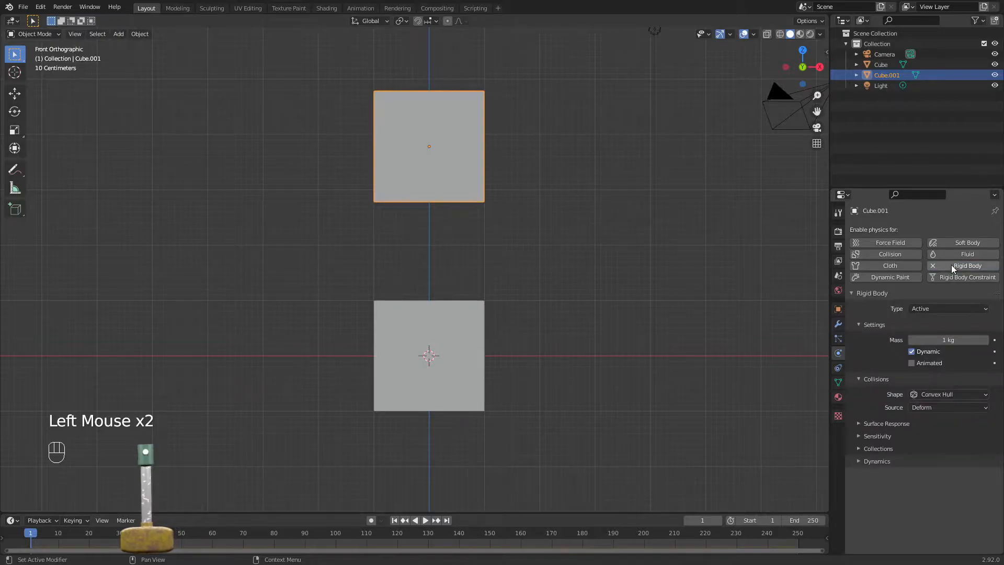
pyautogui.click(934, 308)
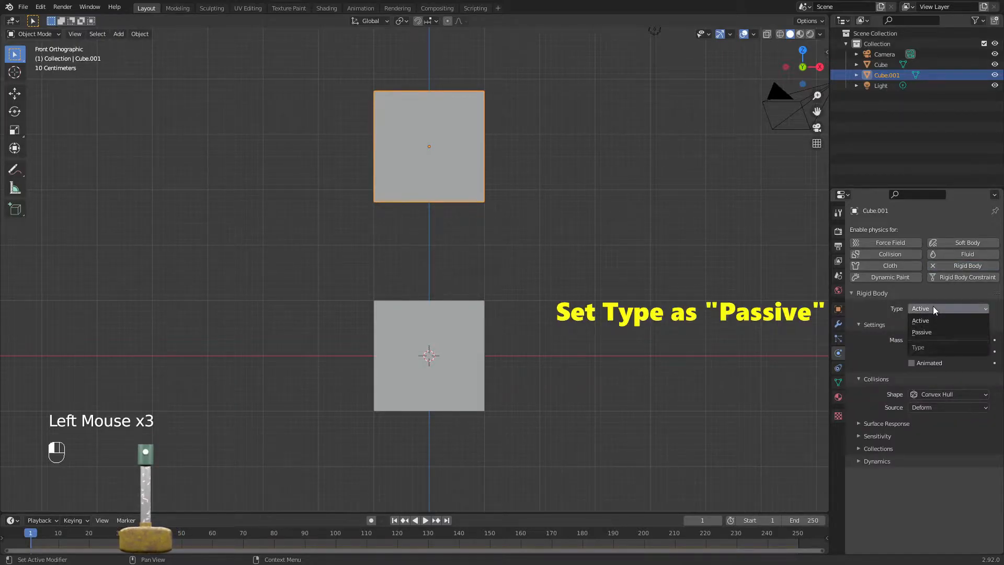
pyautogui.click(927, 332)
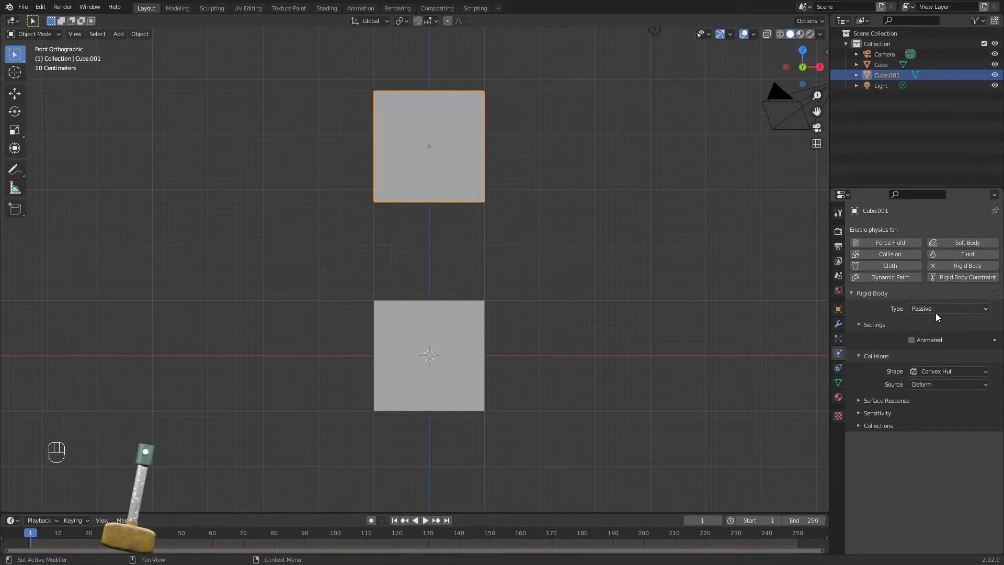
# Add rigid body physics to the lower cube with its type set to Active
pyautogui.click(461, 325)
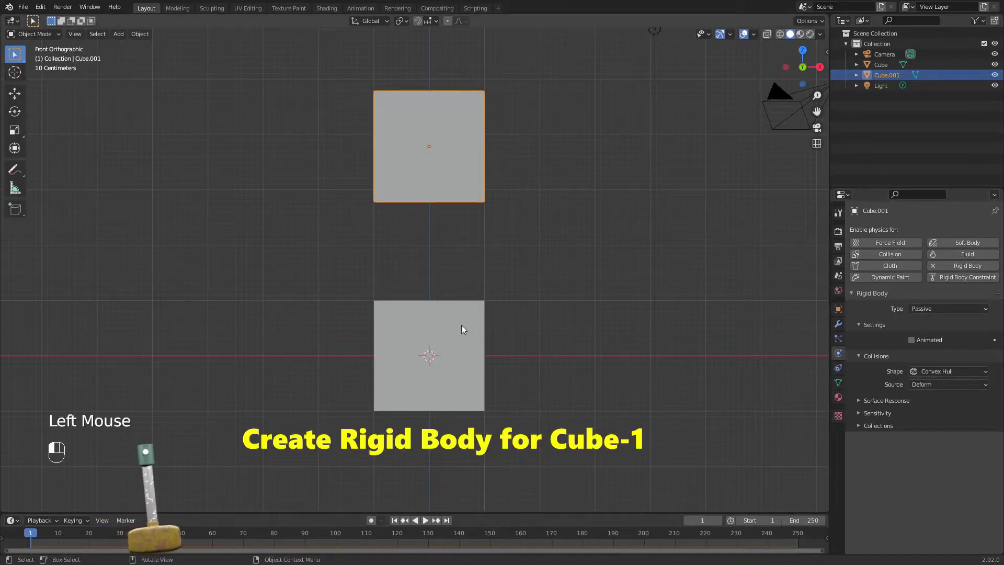
pyautogui.click(965, 267)
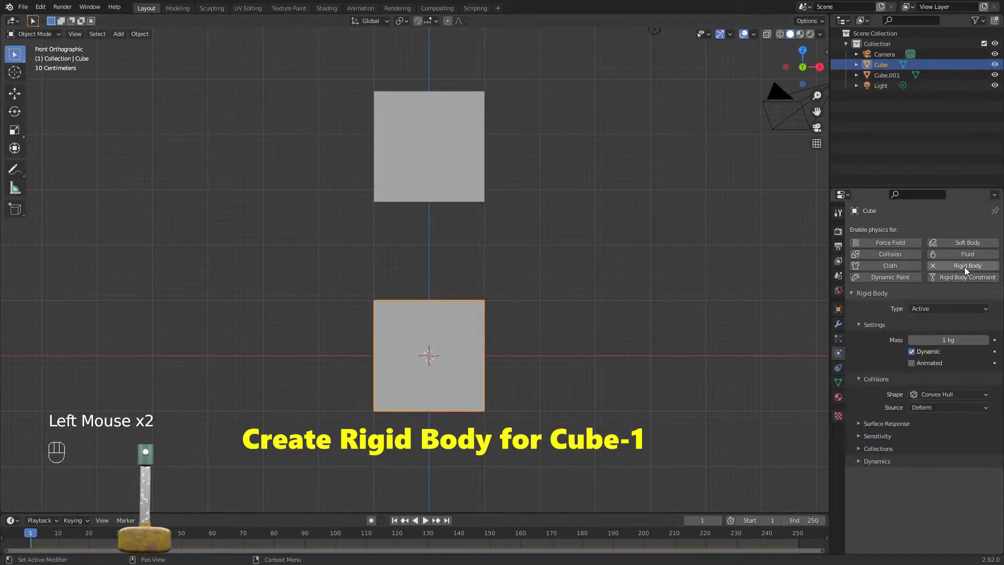
pyautogui.click(934, 309)
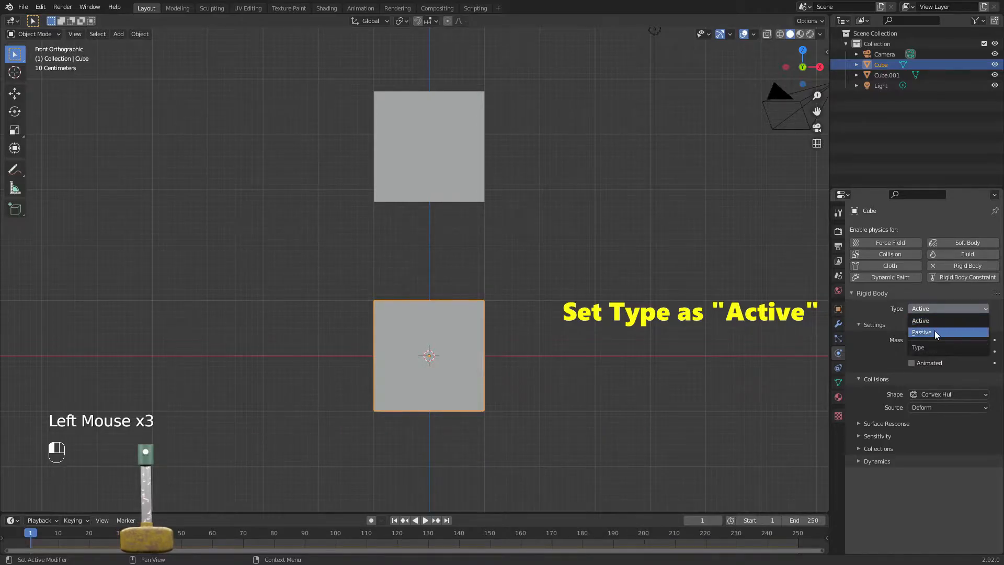
pyautogui.click(934, 321)
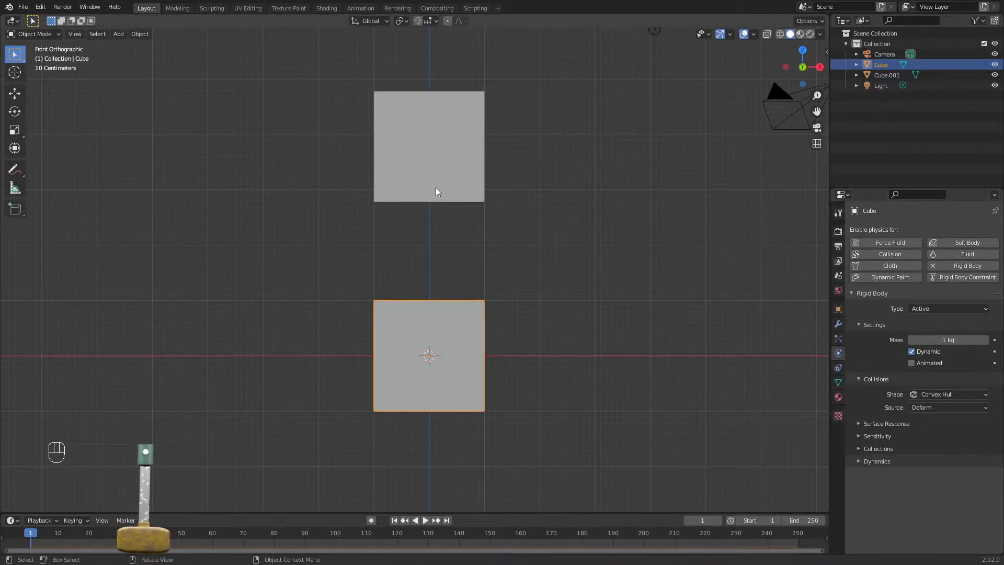
# Snap the 3D cursor to the centre of the upper cube
pyautogui.click(462, 183)
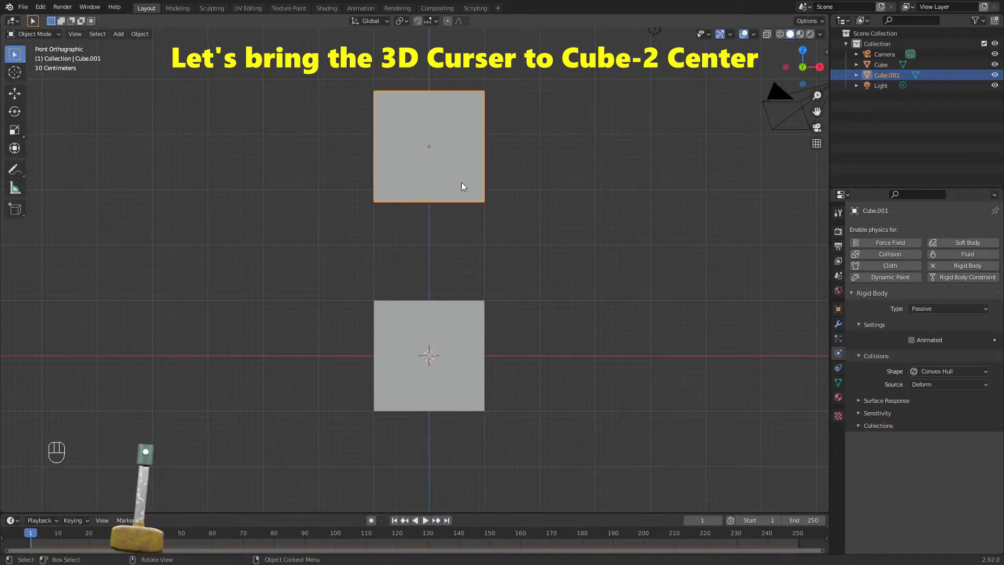
pyautogui.hotkey('shift', 's')
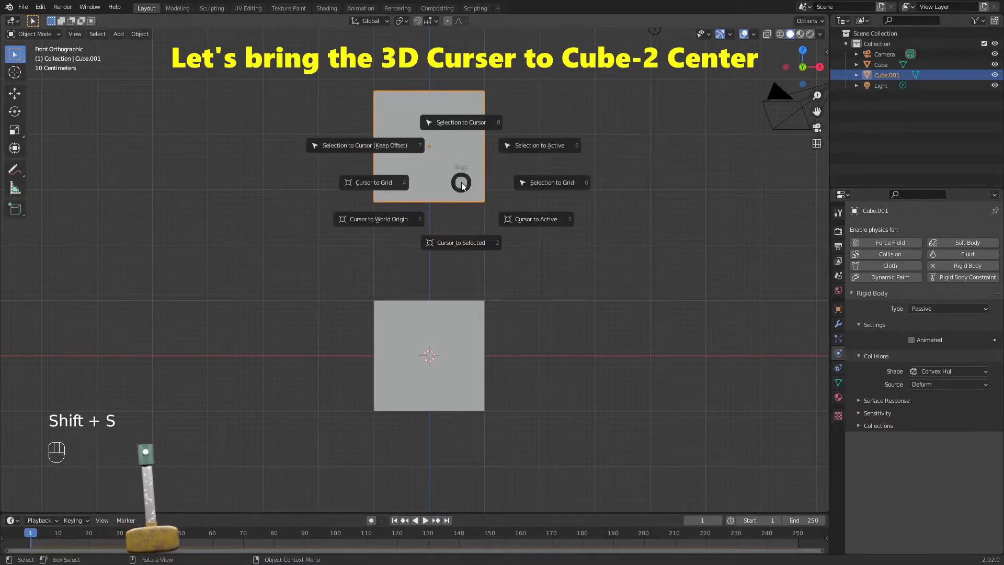
pyautogui.click(472, 242)
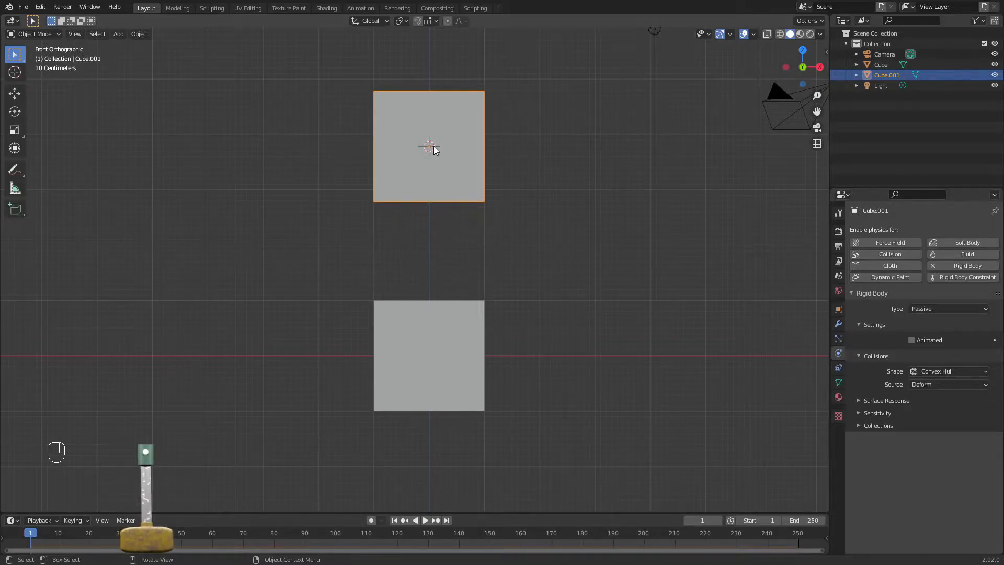
# Add an Arrows empty at the 3D cursor in the upper cube and switch the viewport to wireframe shading
pyautogui.hotkey('shift', 'a')
pyautogui.moveTo(434, 146)
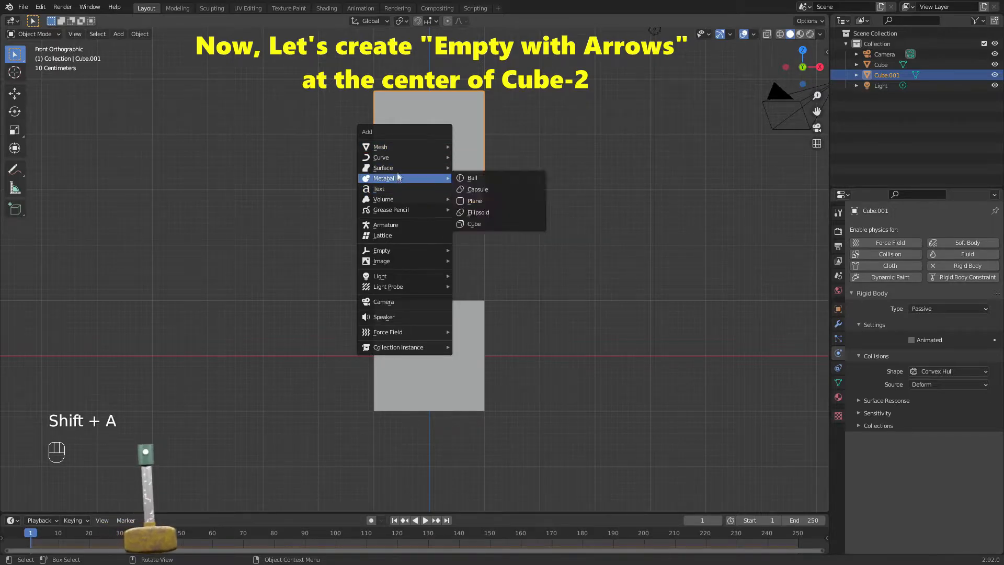
pyautogui.moveTo(448, 253)
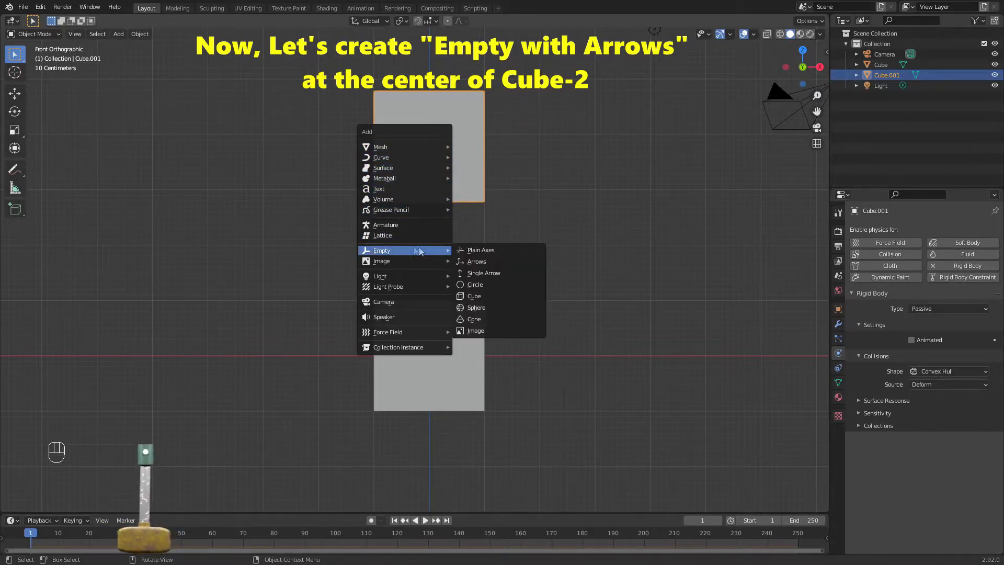
pyautogui.click(479, 264)
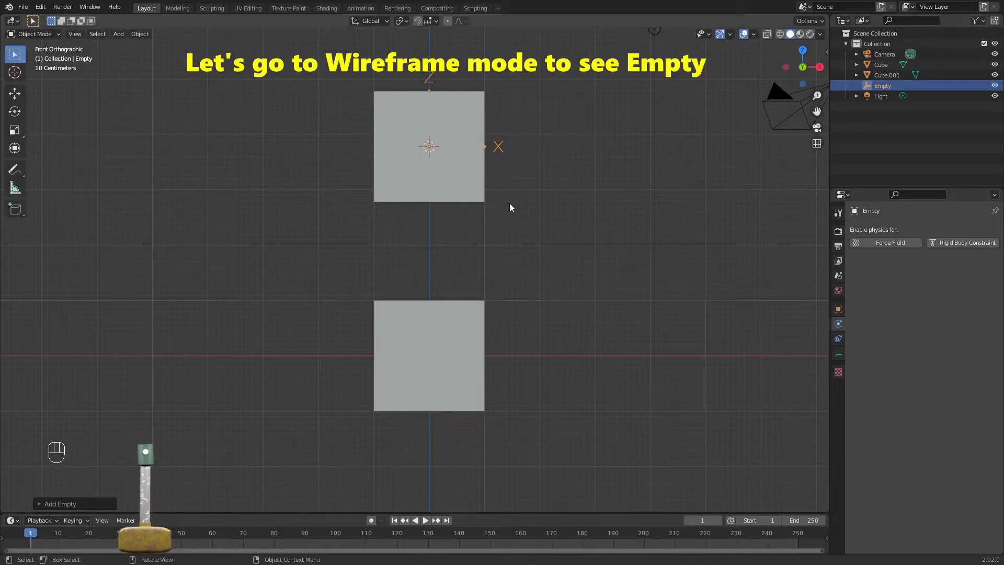
pyautogui.press('z')
pyautogui.click(418, 205)
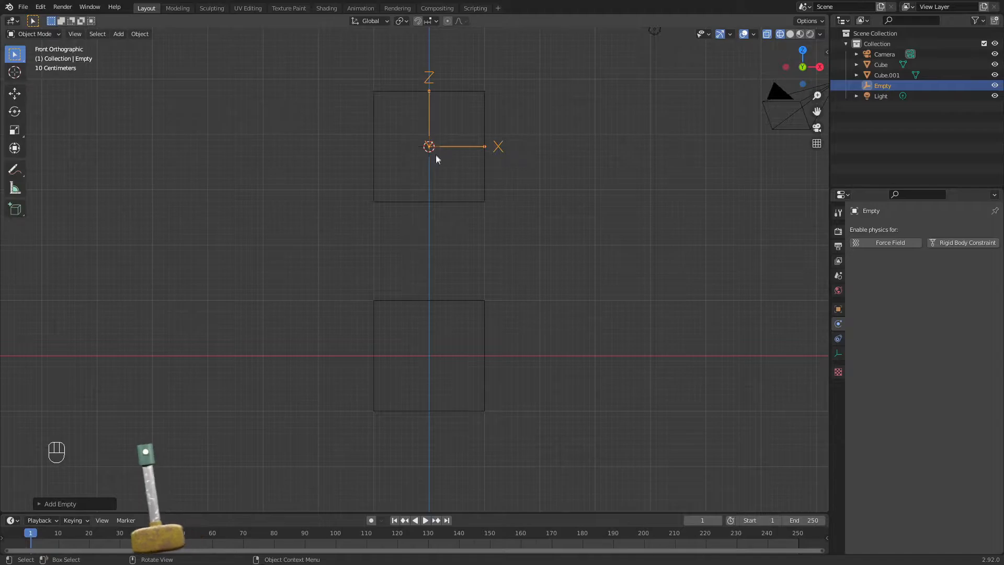
# Give the empty a Rigid Body Constraint and set the constraint type to Hinge
pyautogui.click(463, 299)
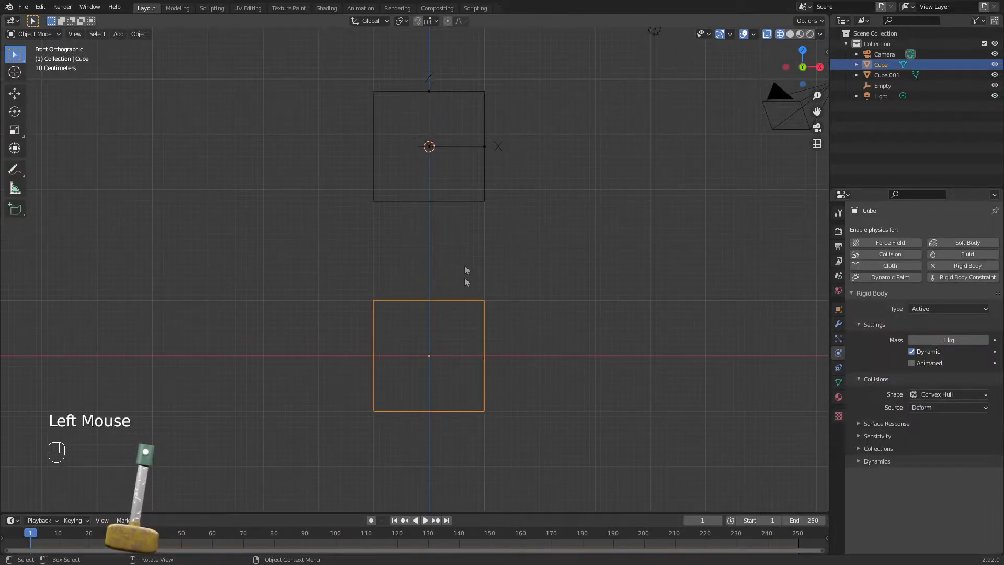
pyautogui.click(475, 139)
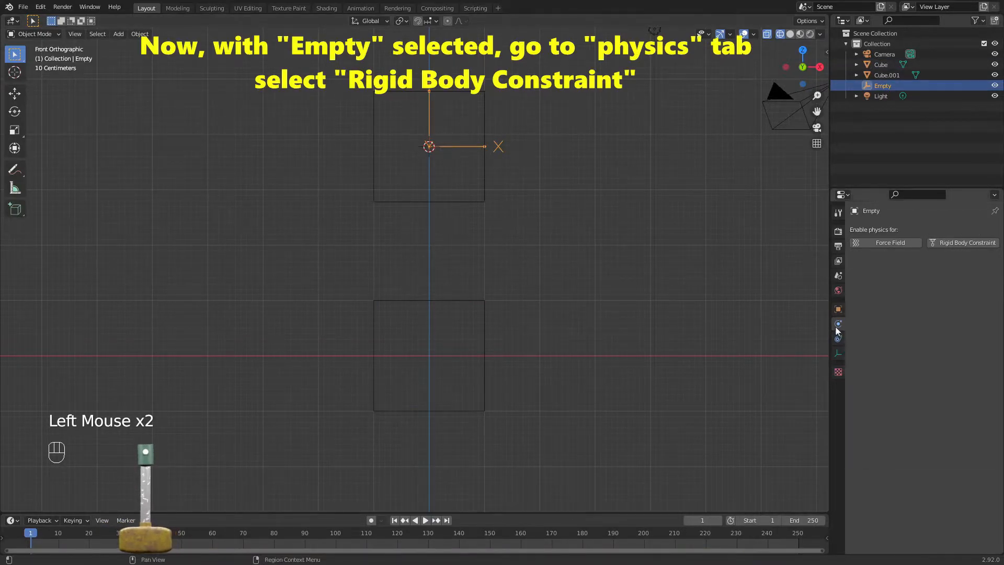
pyautogui.click(957, 244)
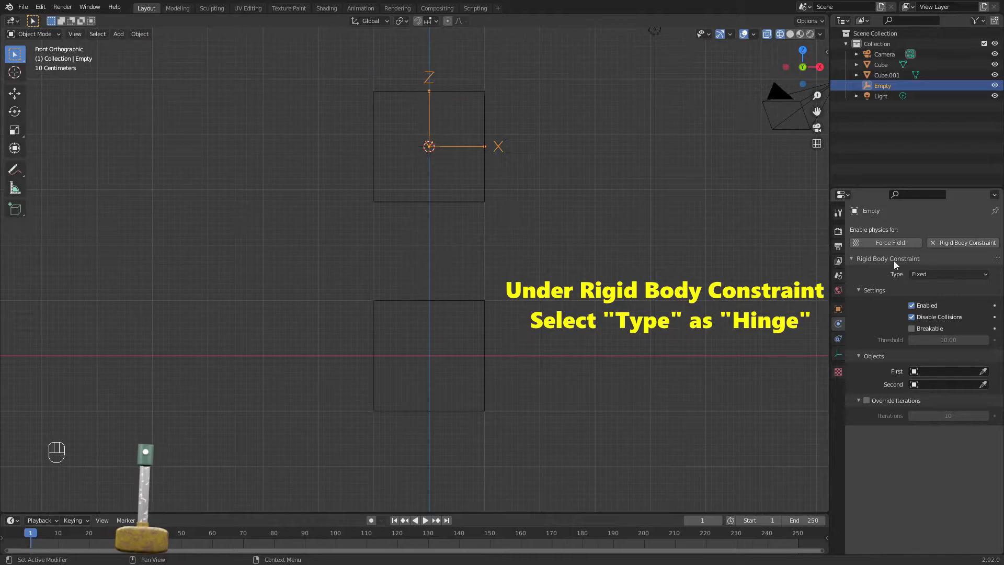
pyautogui.click(930, 273)
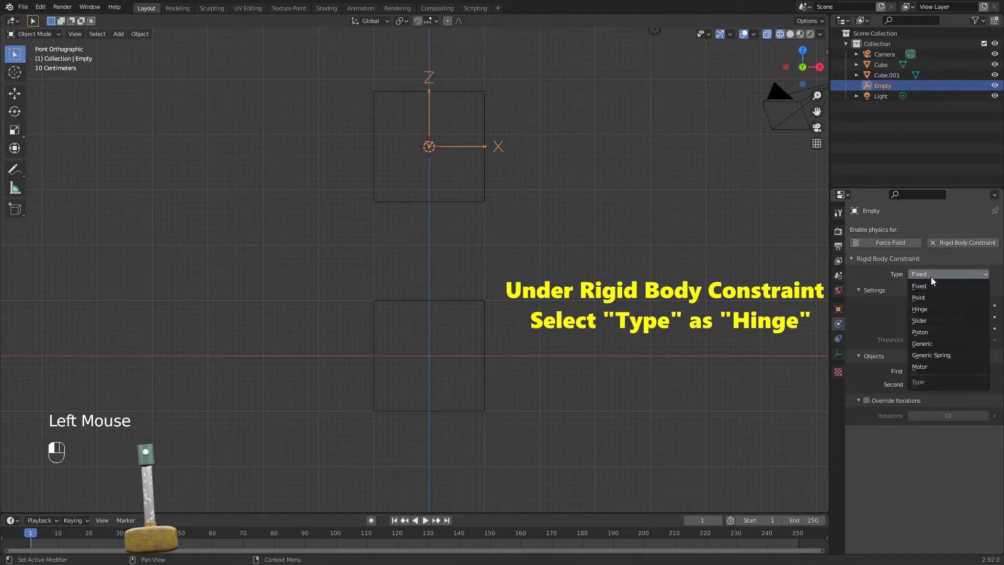
pyautogui.click(925, 310)
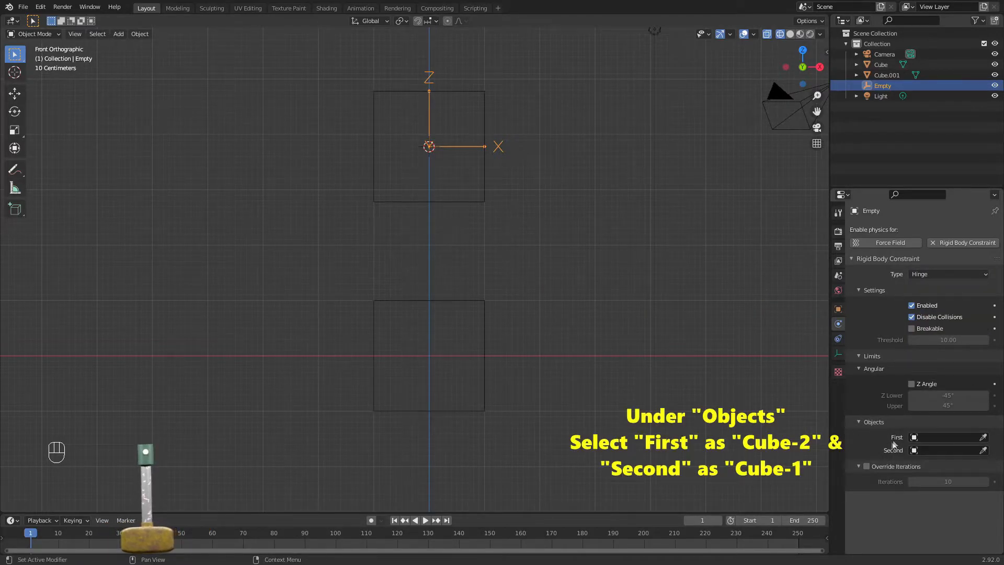
# Assign the upper cube (Cube.001) as the hinge's first object and the lower cube (Cube) as its second object
pyautogui.click(984, 438)
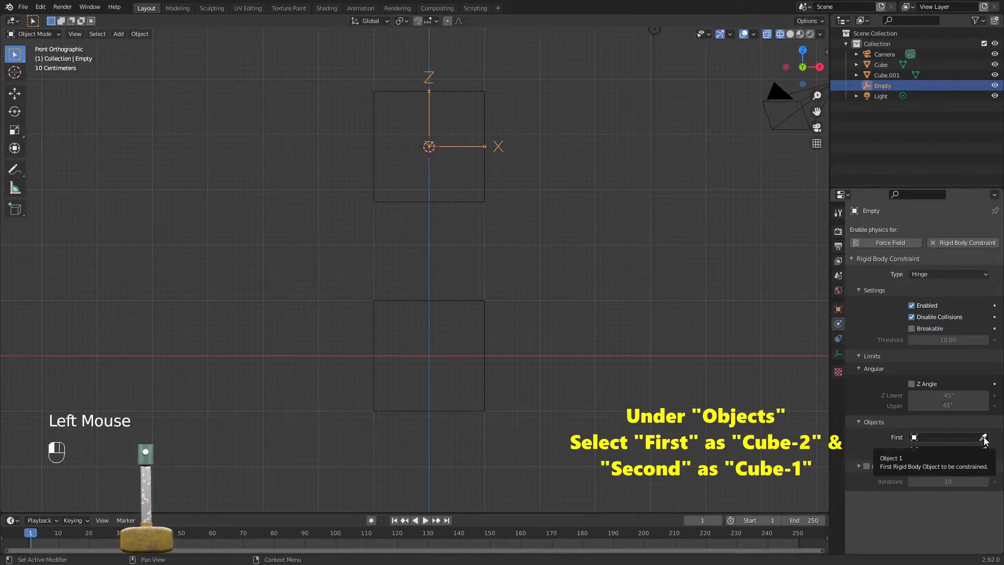
pyautogui.click(484, 107)
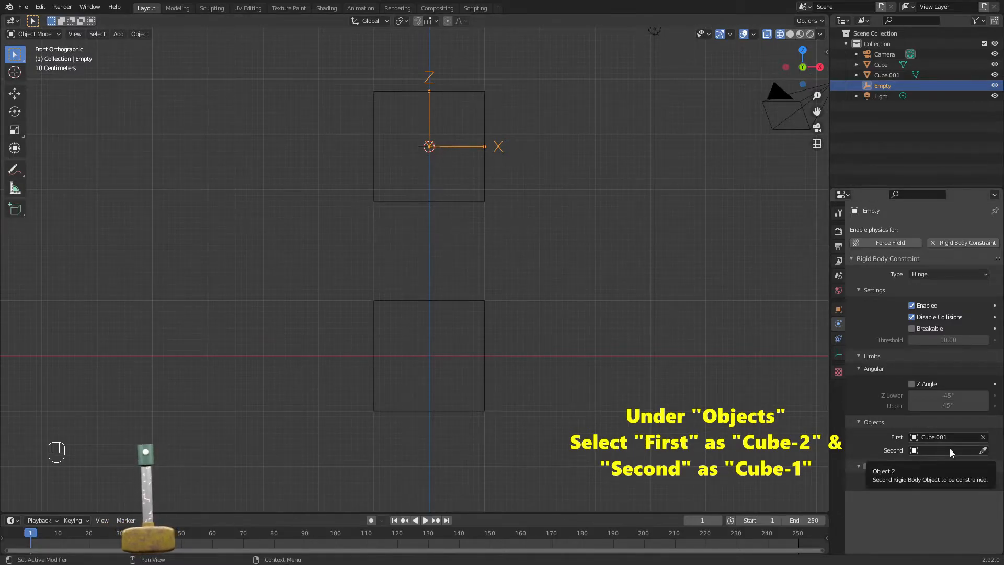
pyautogui.click(983, 451)
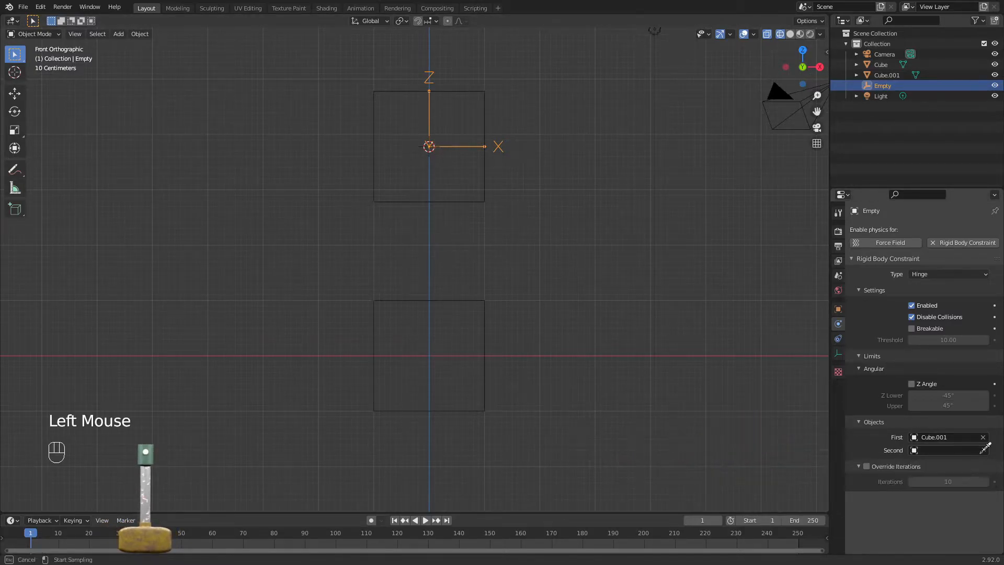
pyautogui.click(488, 303)
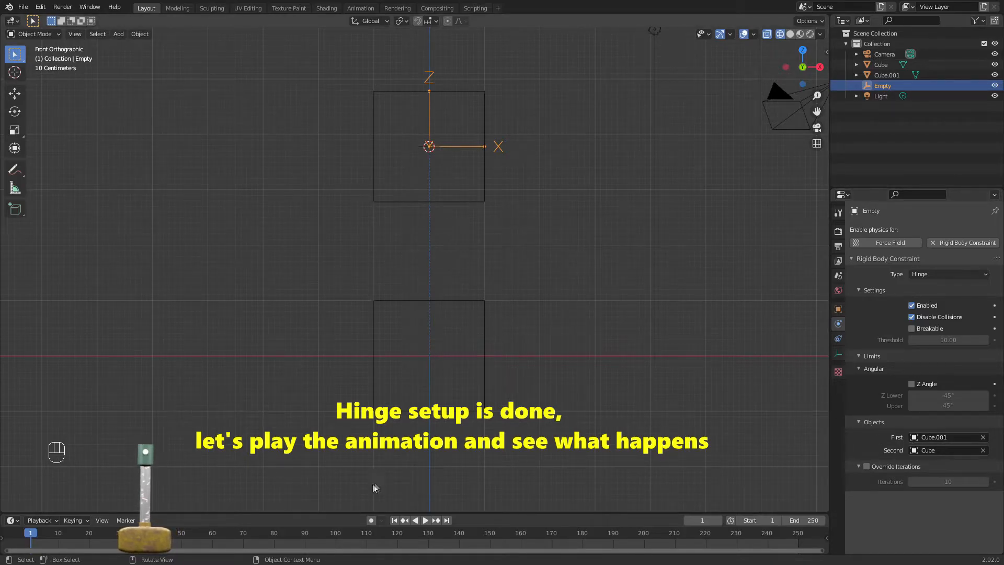
# Enlarge the timeline area, then play the animation to test the hinge between the two cubes and stop it
pyautogui.moveTo(344, 513); pyautogui.dragTo(359, 463)
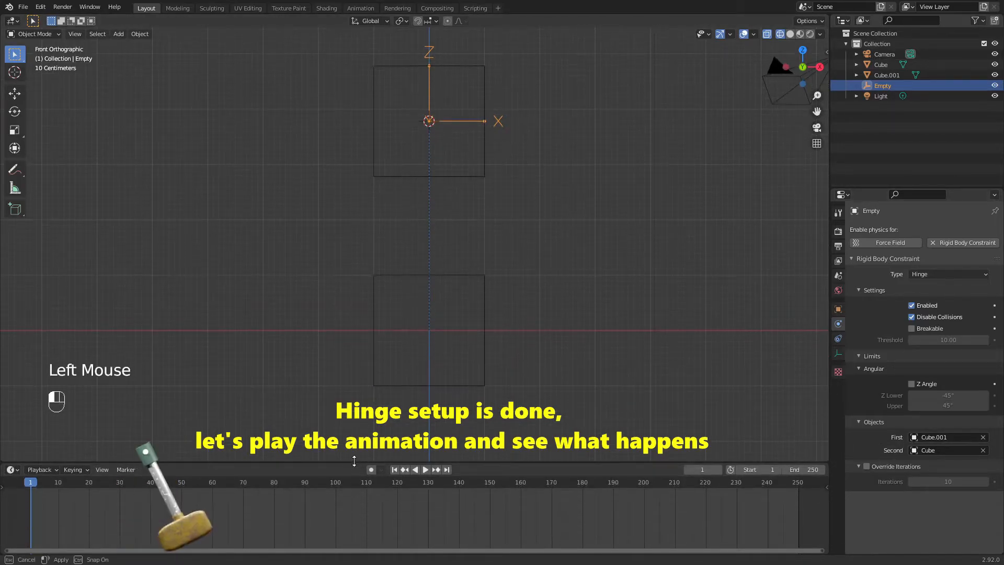
pyautogui.click(424, 469)
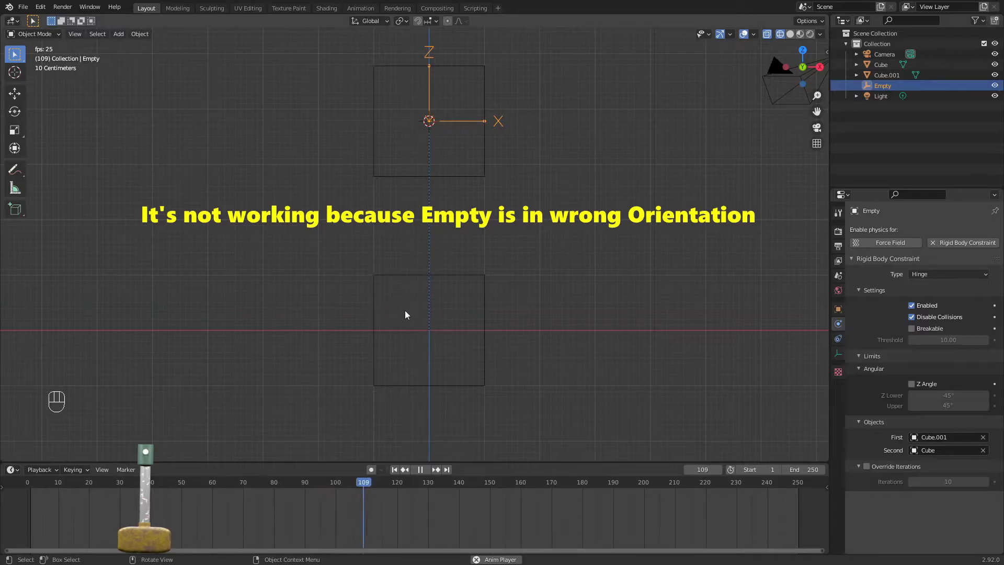
pyautogui.press('Escape')
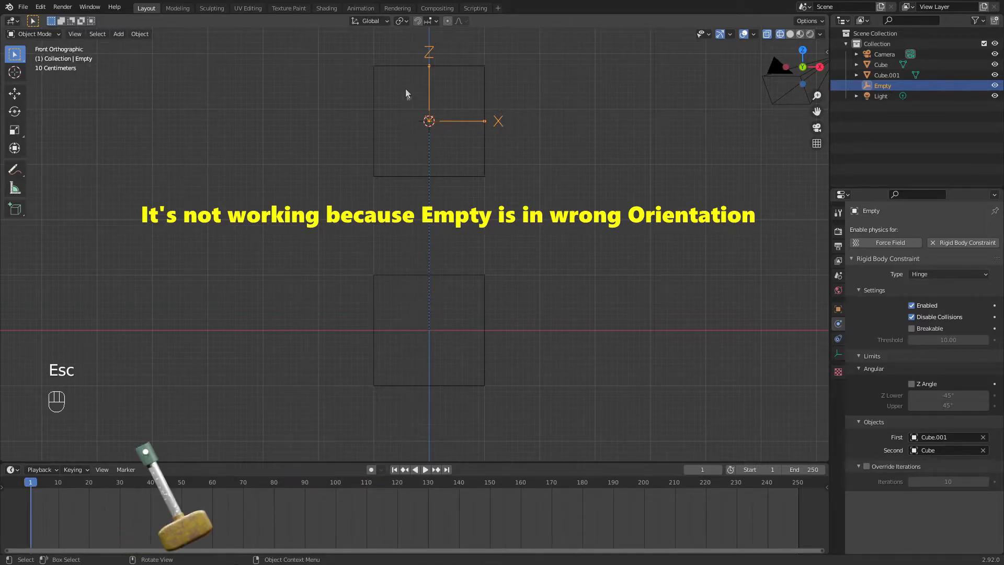
# Rotate the empty 90 degrees about the global X axis so its Z axis becomes the hinge axis
pyautogui.moveTo(461, 146); pyautogui.dragTo(453, 200, button='middle')
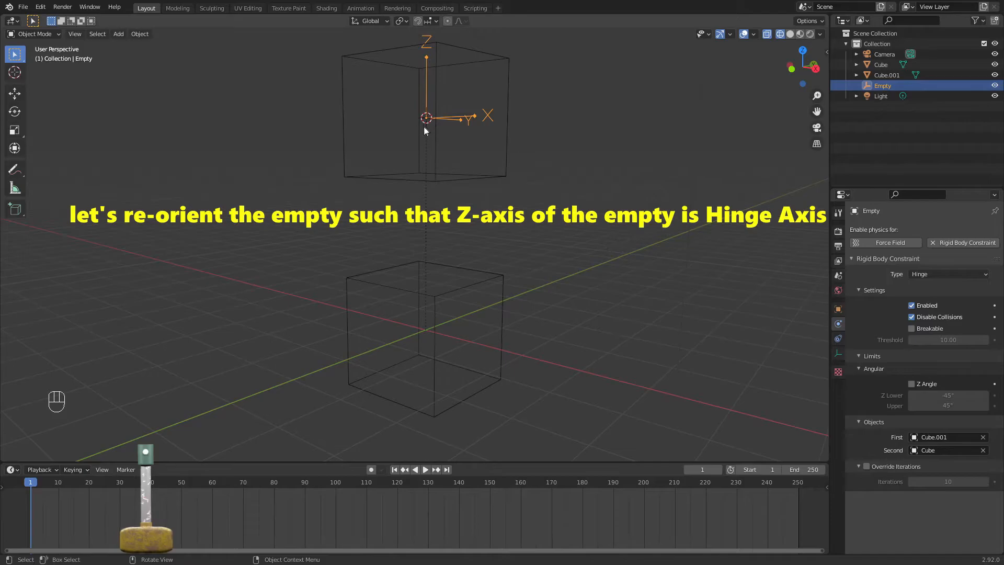
pyautogui.moveTo(426, 117); pyautogui.dragTo(406, 146, button='middle')
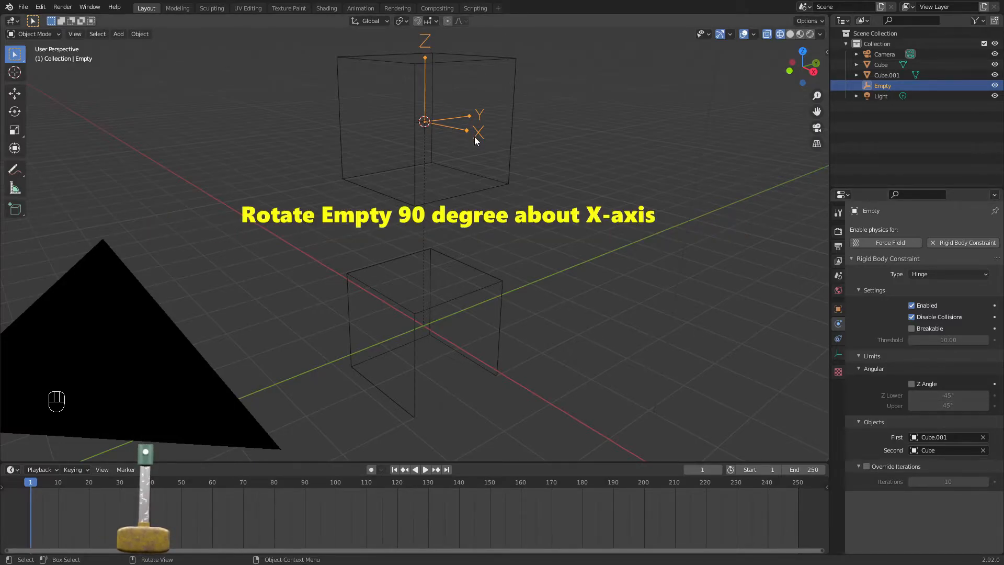
pyautogui.press('r')
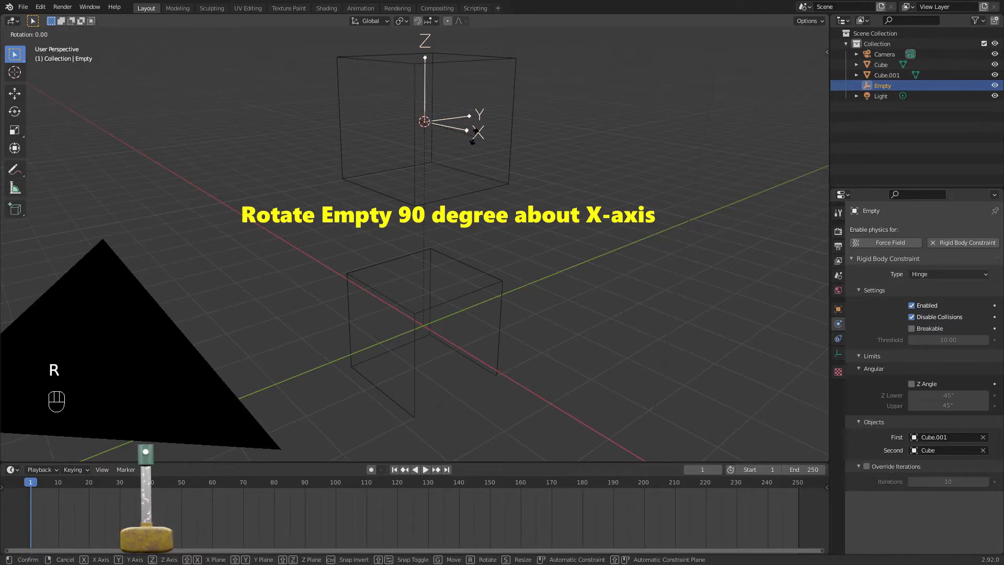
pyautogui.press('x')
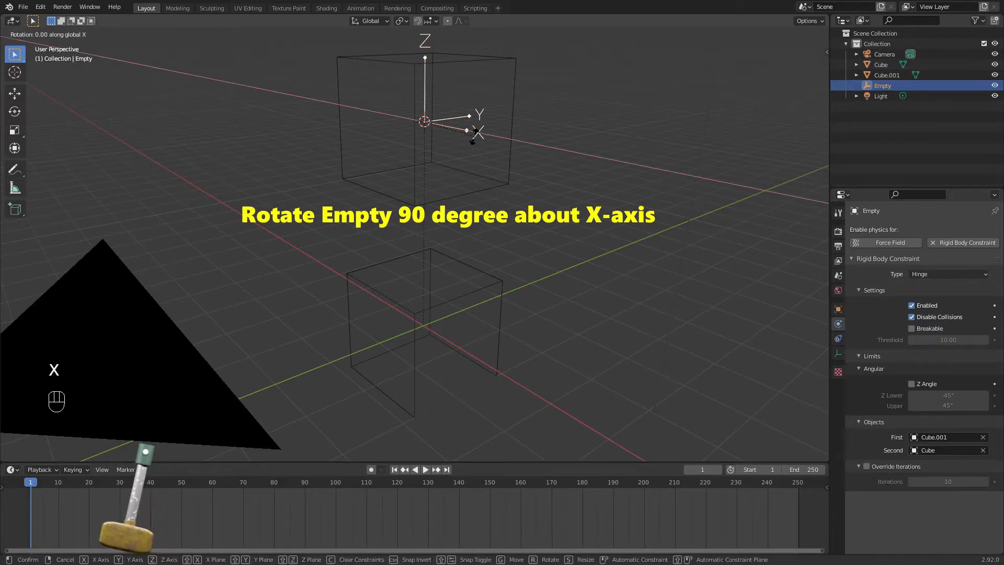
pyautogui.write('90')
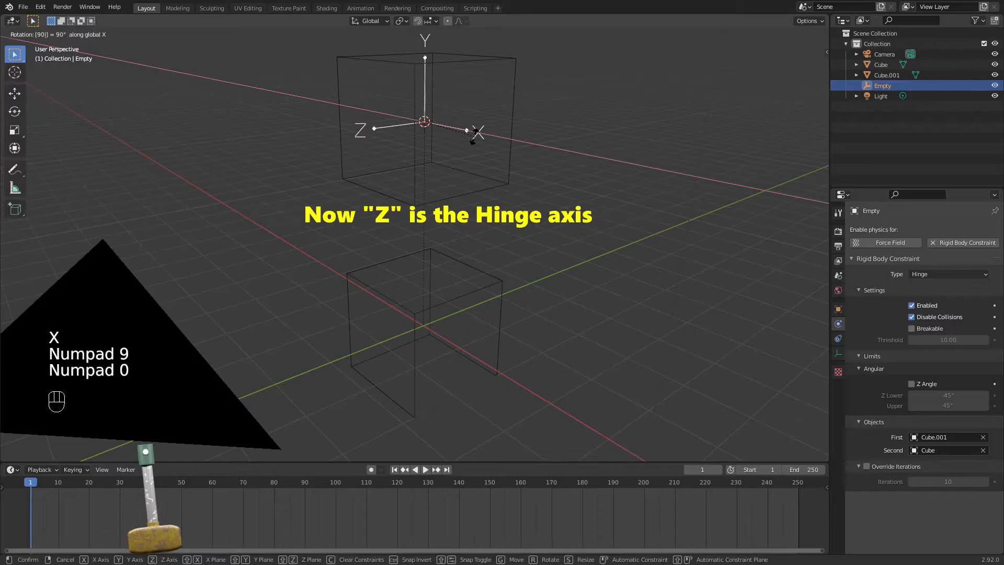
pyautogui.press('KP_Enter')
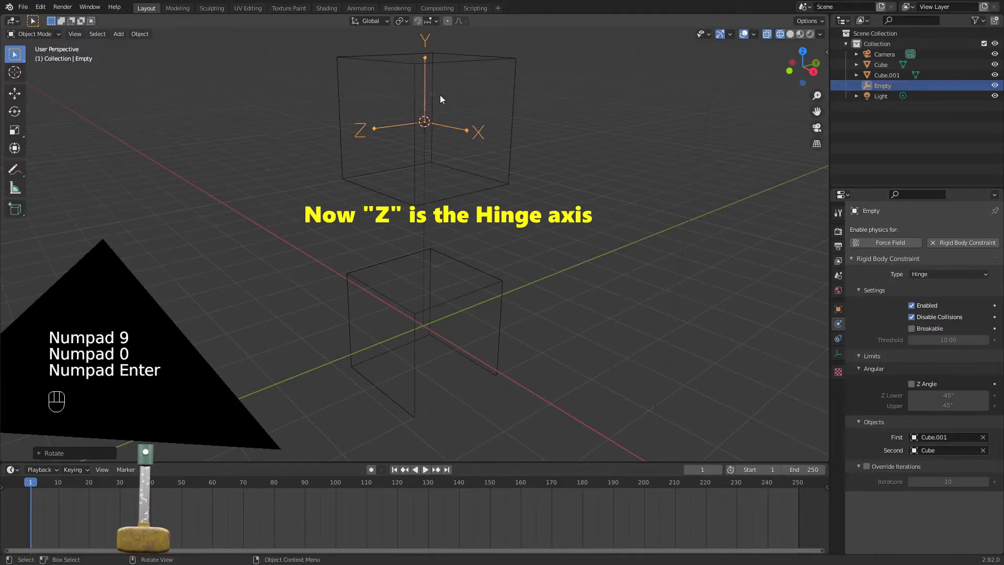
# Play the animation in front view to check the hinge with the reoriented empty, and stop it
pyautogui.press('KP_1')
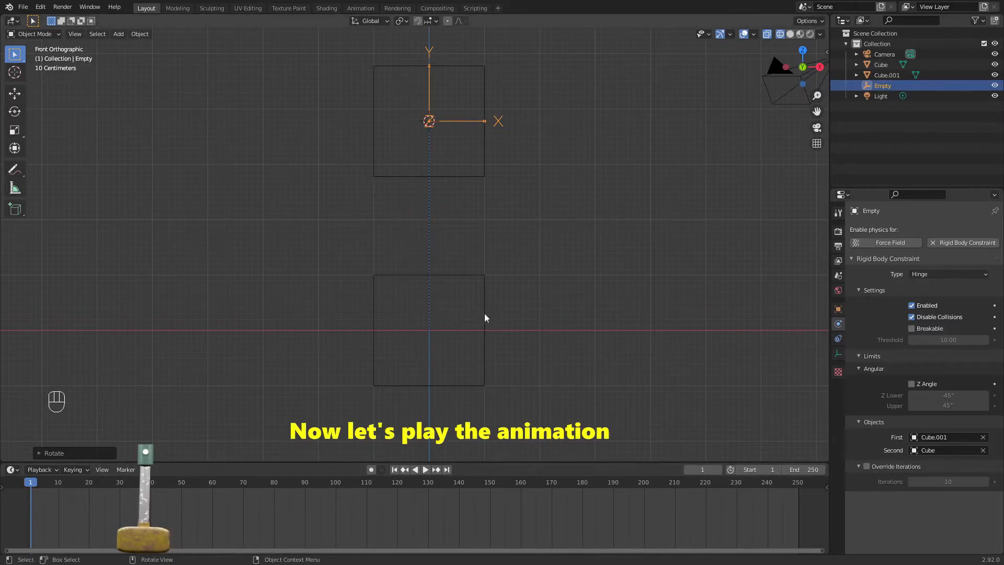
pyautogui.click(426, 469)
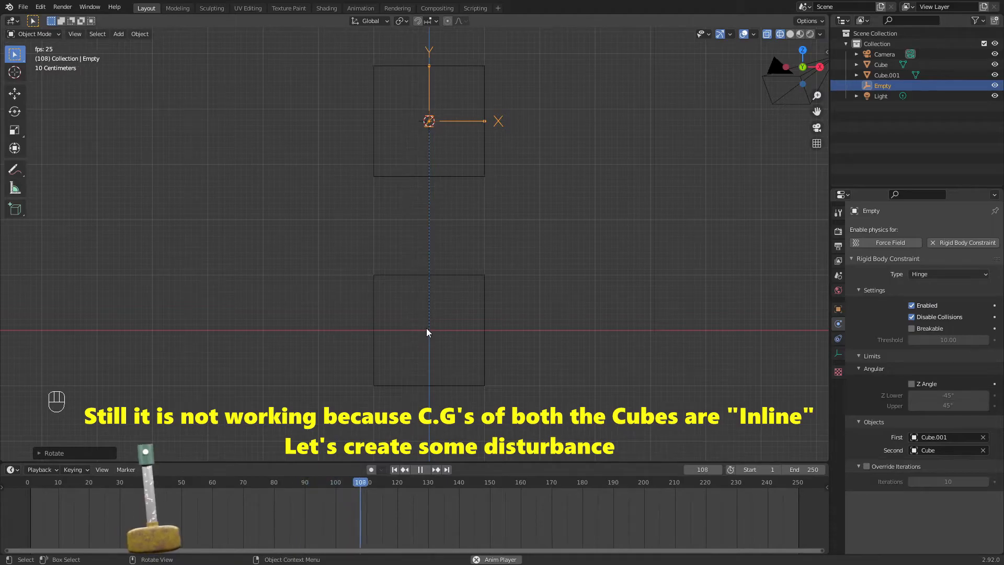
pyautogui.press('Escape')
# Set the pivot point to 3D Cursor and rotate the lower cube about the global Y axis, swinging it out toward negative X
pyautogui.click(482, 308)
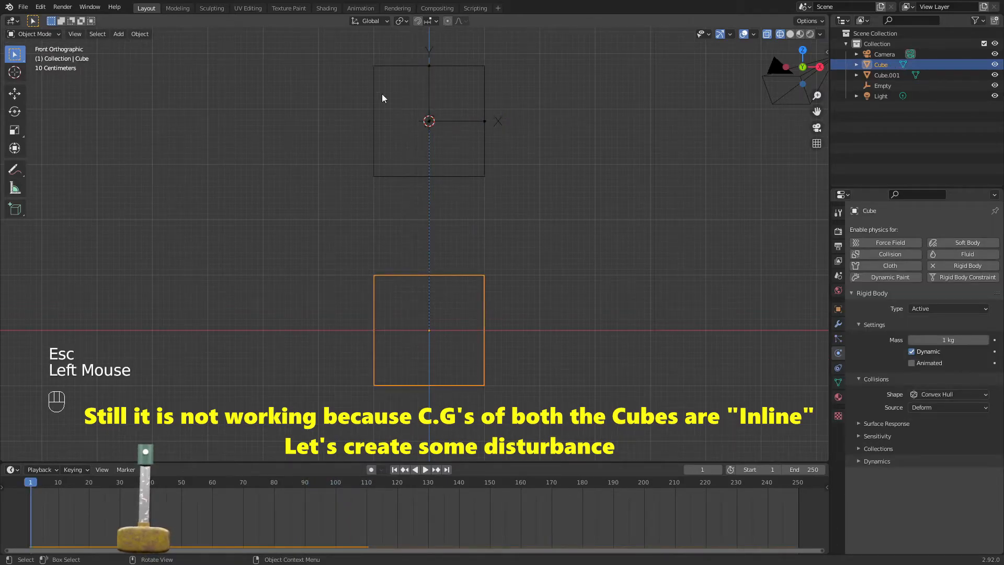
pyautogui.click(401, 21)
pyautogui.click(403, 42)
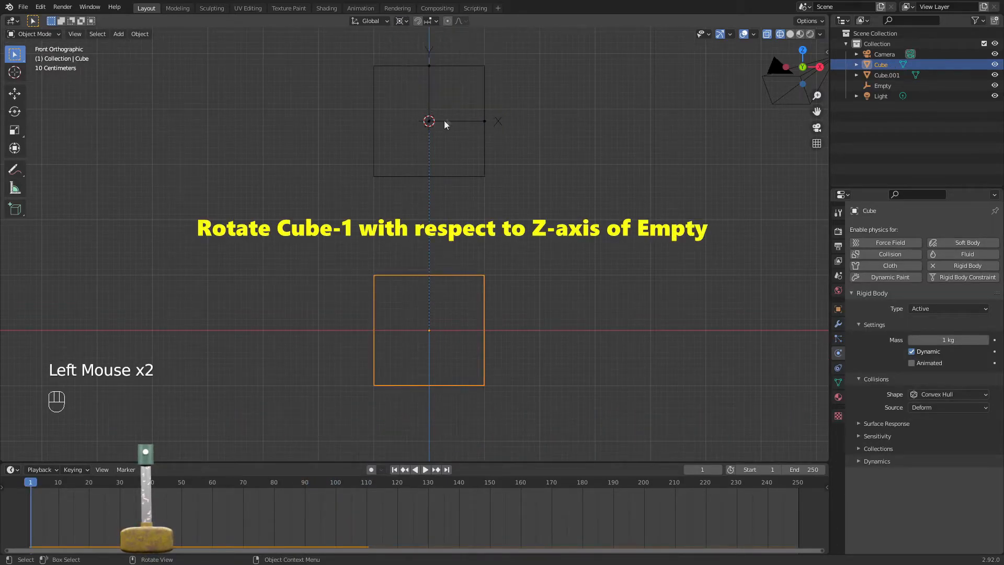
pyautogui.press('r')
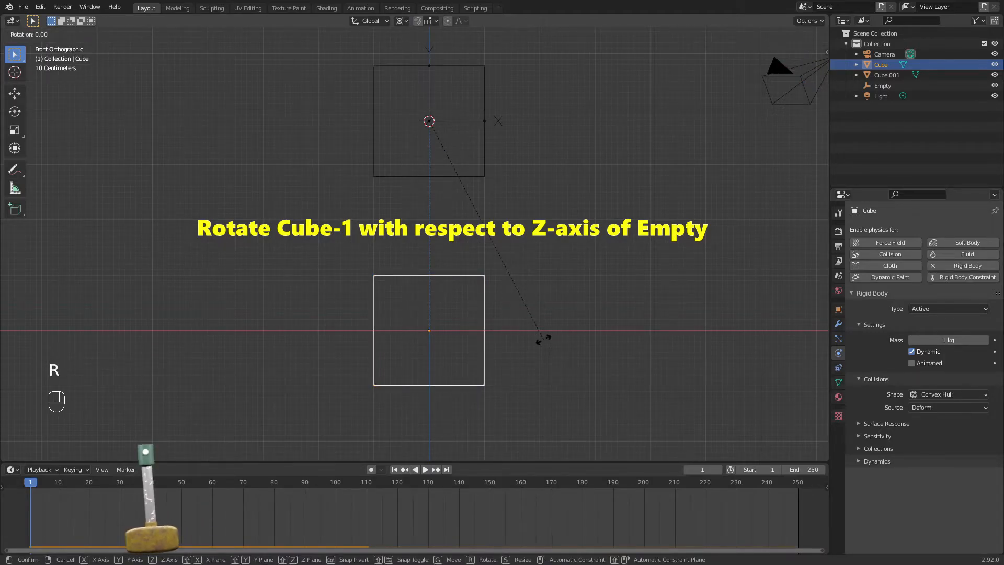
pyautogui.press('y')
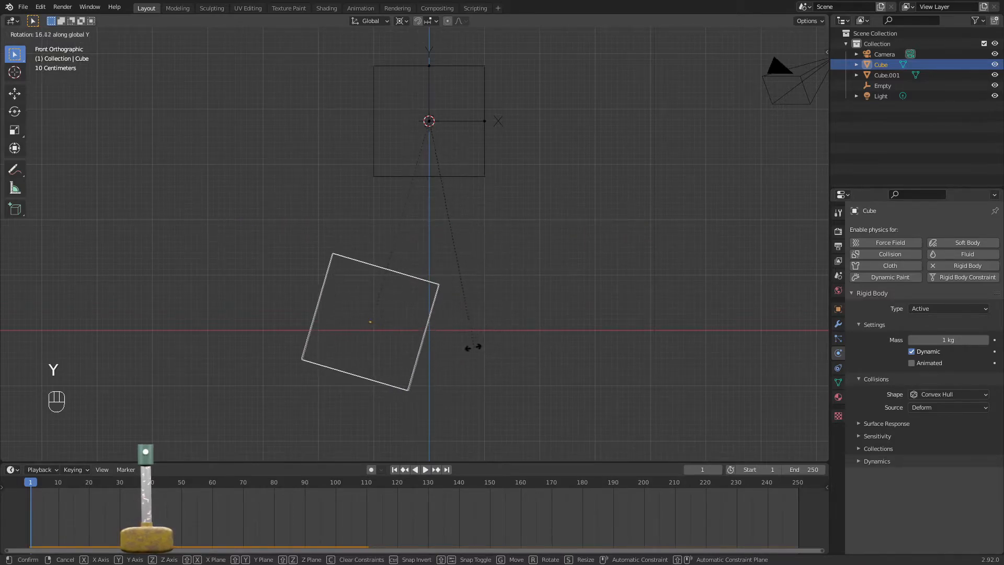
pyautogui.click(425, 343)
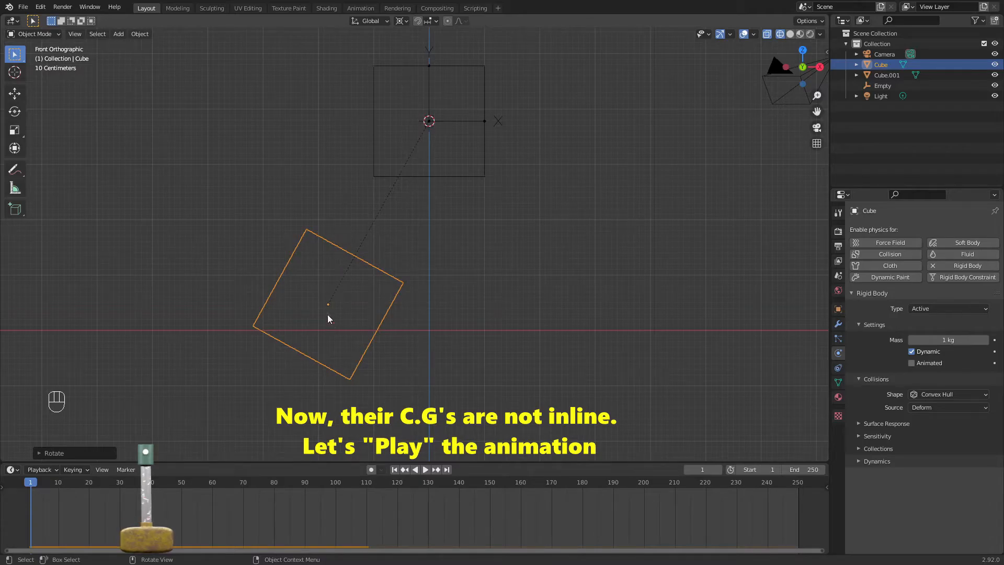
# Play the animation and watch the lower cube's motion about the hinge in front view, stopping it when done
pyautogui.click(425, 470)
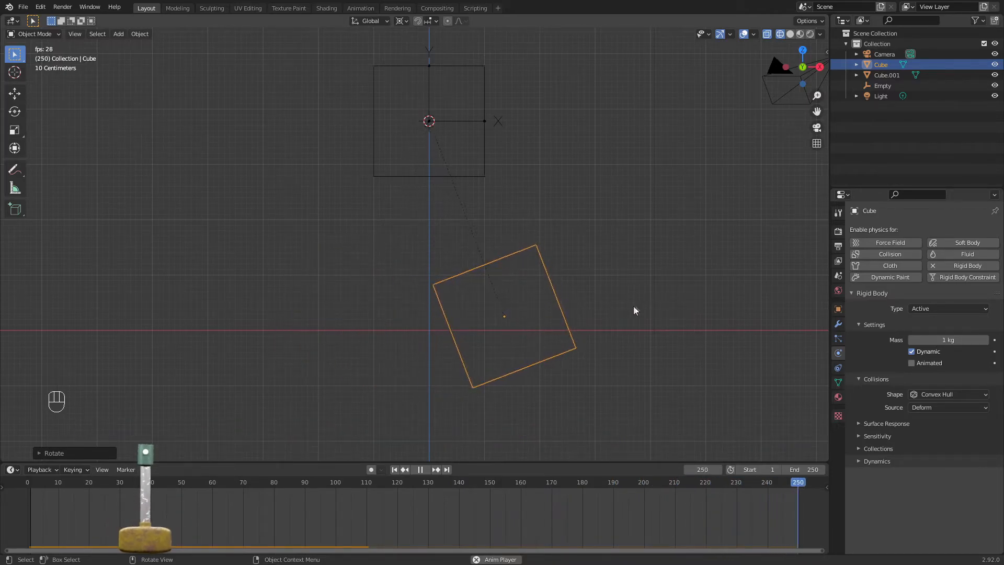
pyautogui.moveTo(600, 305)
pyautogui.mouseDown(button='middle')
pyautogui.moveTo(380, 311)
pyautogui.moveTo(599, 306)
pyautogui.mouseUp(button='middle')
pyautogui.press('KP_1')
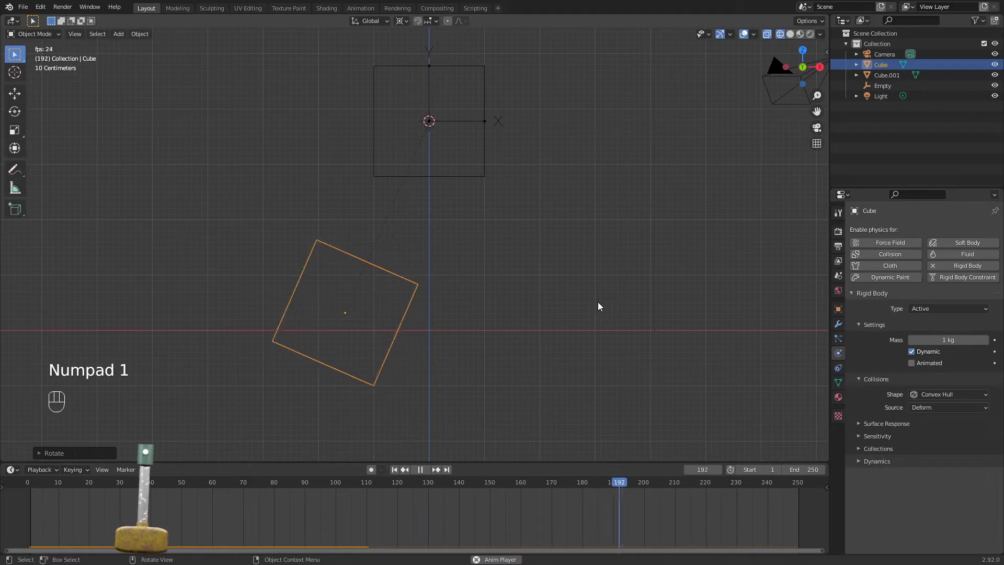
pyautogui.press('Escape')
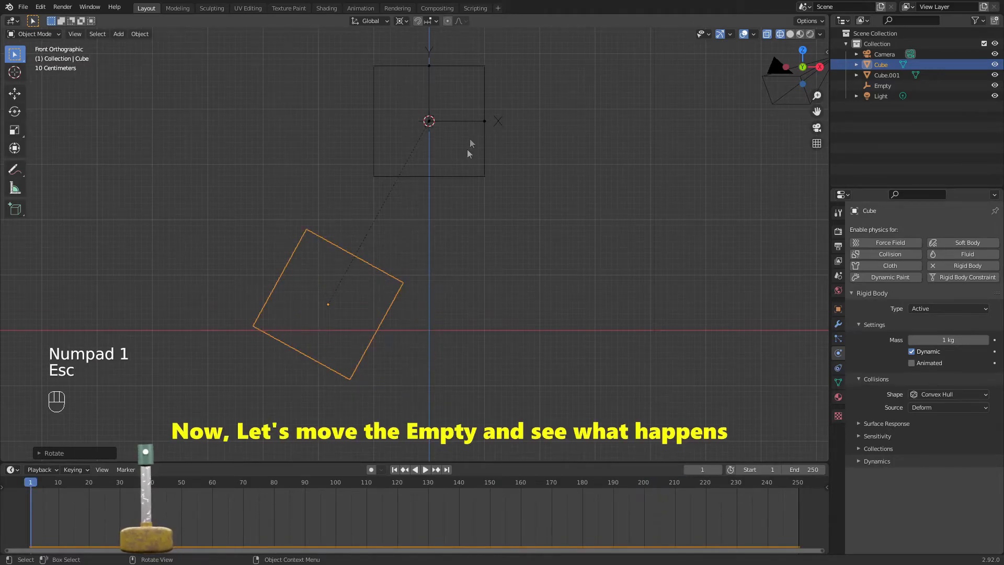
# Move the empty down along global Z to the upper cube's bottom face and play the animation to test that hinge position
pyautogui.click(468, 120)
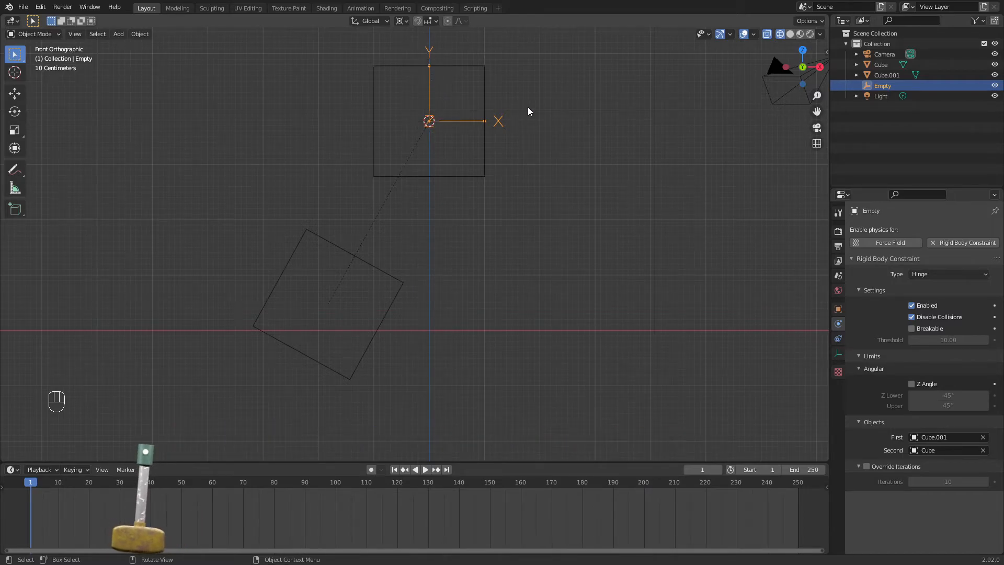
pyautogui.press('g')
pyautogui.press('z')
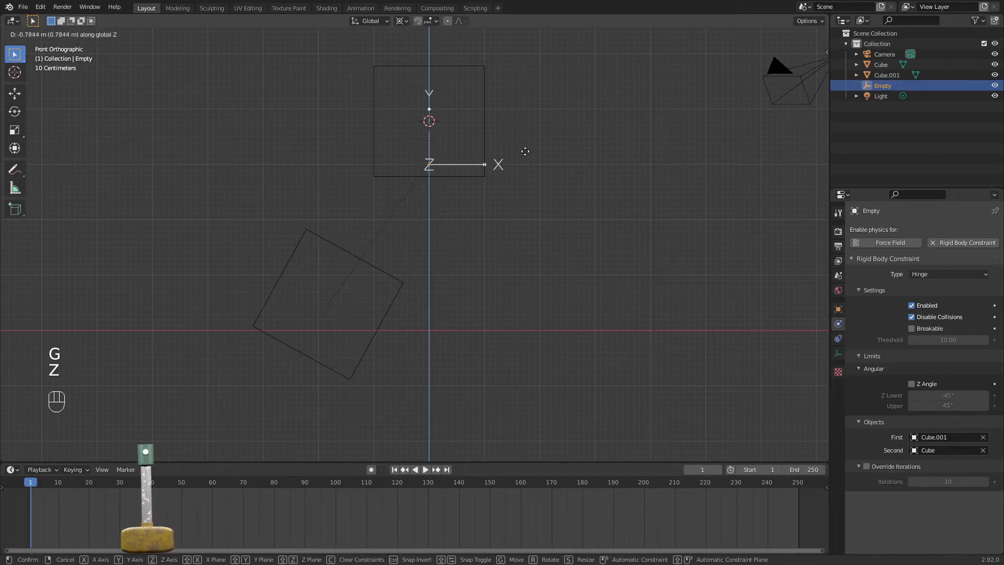
pyautogui.click(526, 163)
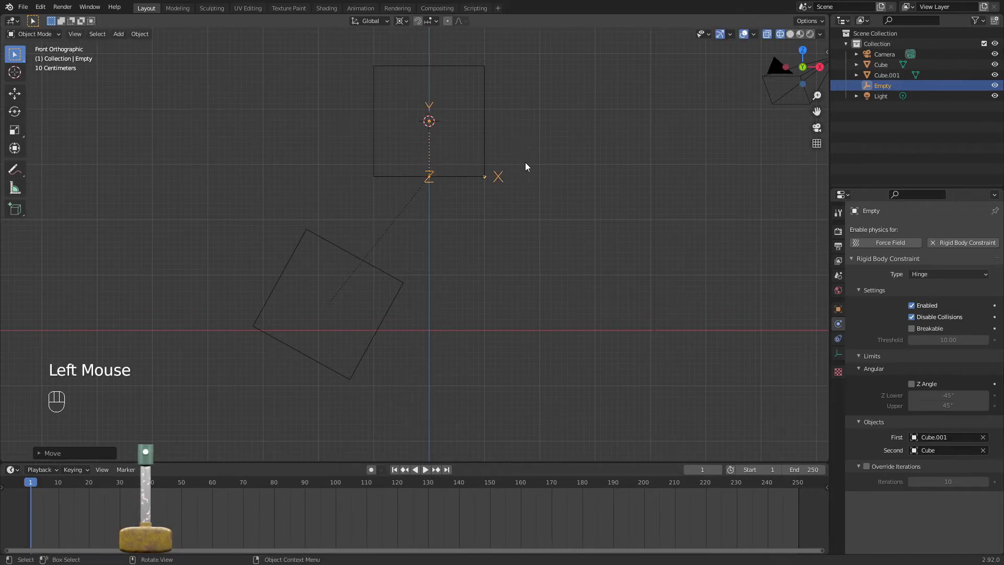
pyautogui.click(425, 471)
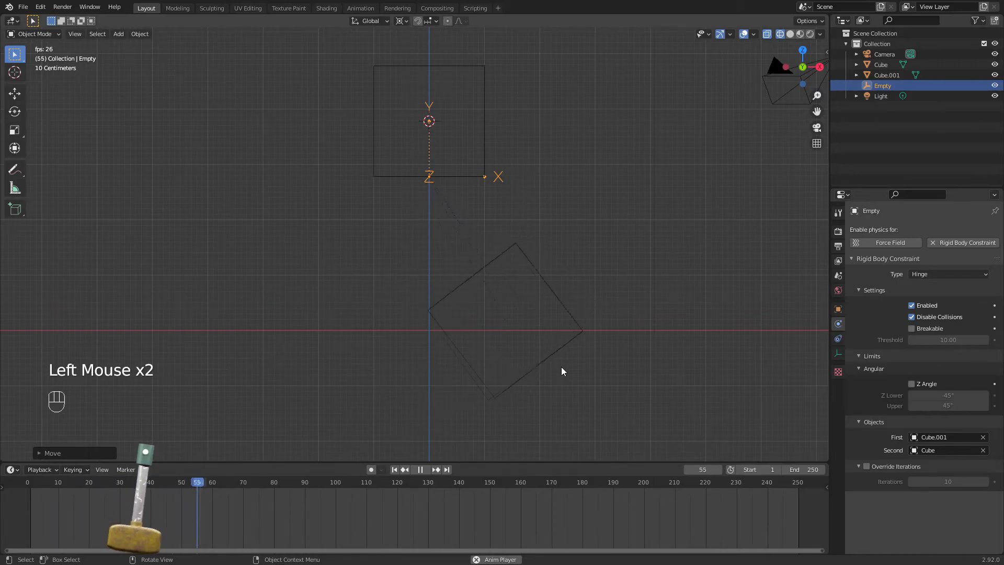
pyautogui.press('Escape')
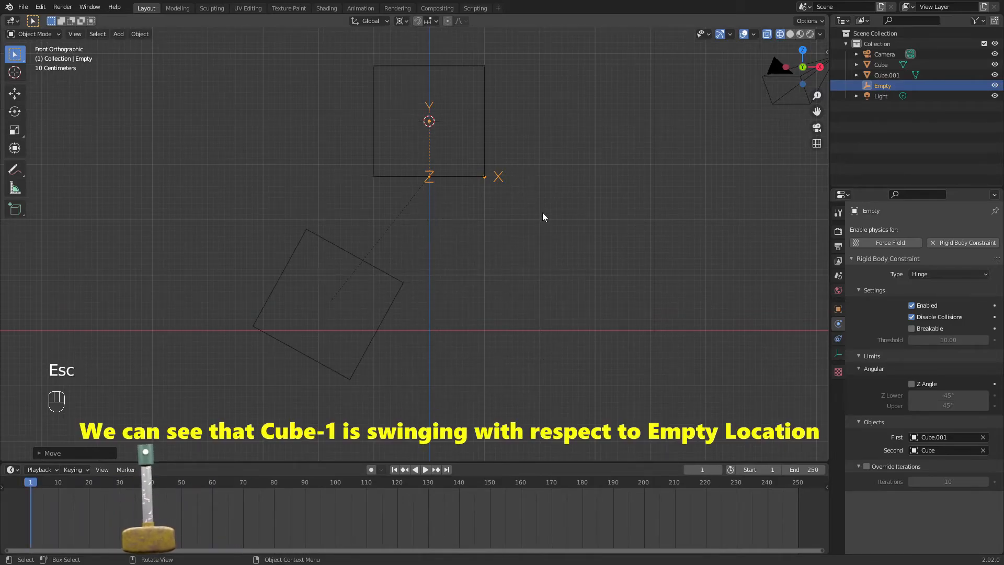
# Move the empty about 0.94 m further down along Z, below the upper cube, and play the animation to test the swing
pyautogui.press('g')
pyautogui.press('z')
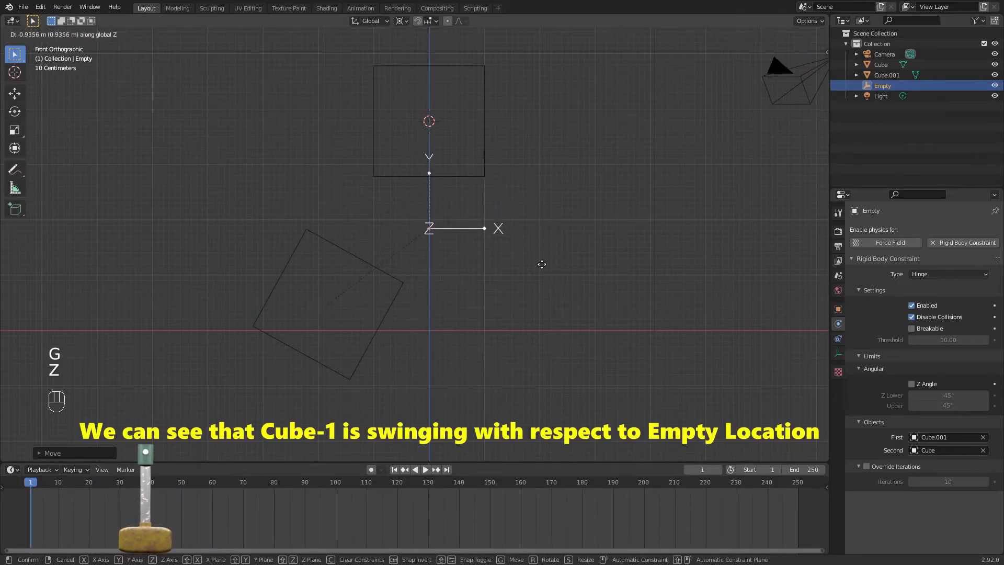
pyautogui.click(539, 269)
pyautogui.click(426, 469)
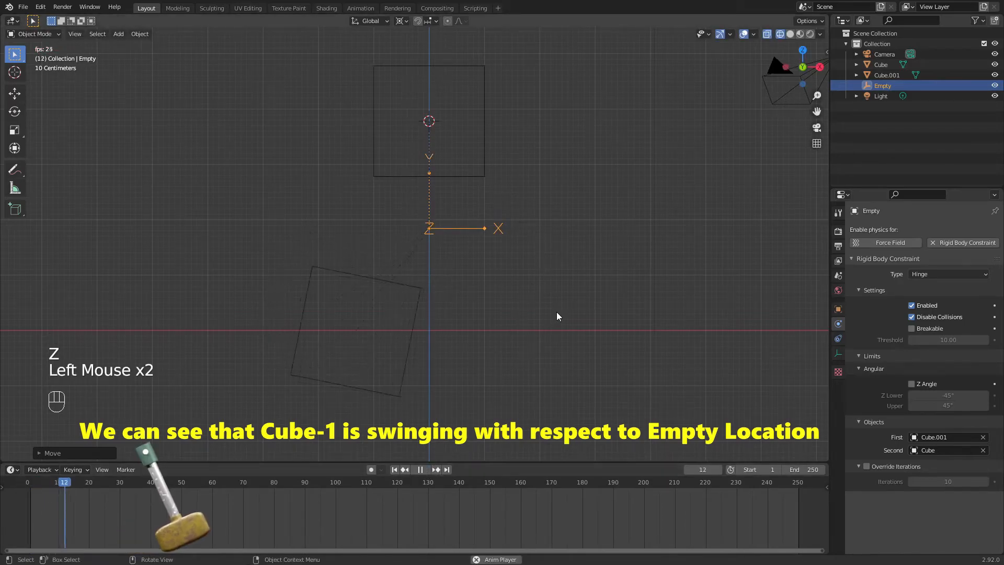
pyautogui.click(584, 230)
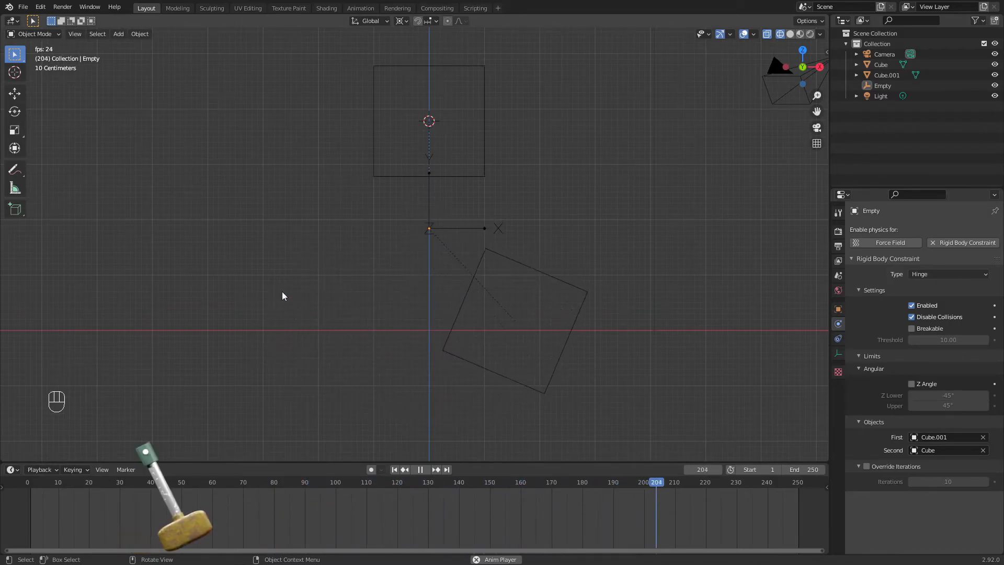
pyautogui.click(472, 227)
pyautogui.press('Escape')
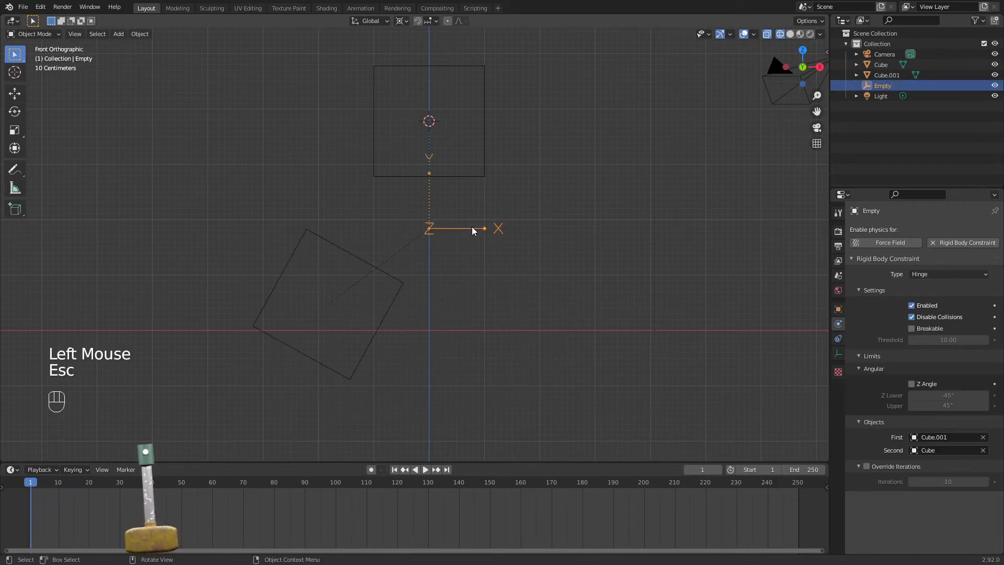
# Move the empty beside the upper cube on its negative X side, level with its centre, and play the animation to test it
pyautogui.press('g')
pyautogui.click(300, 115)
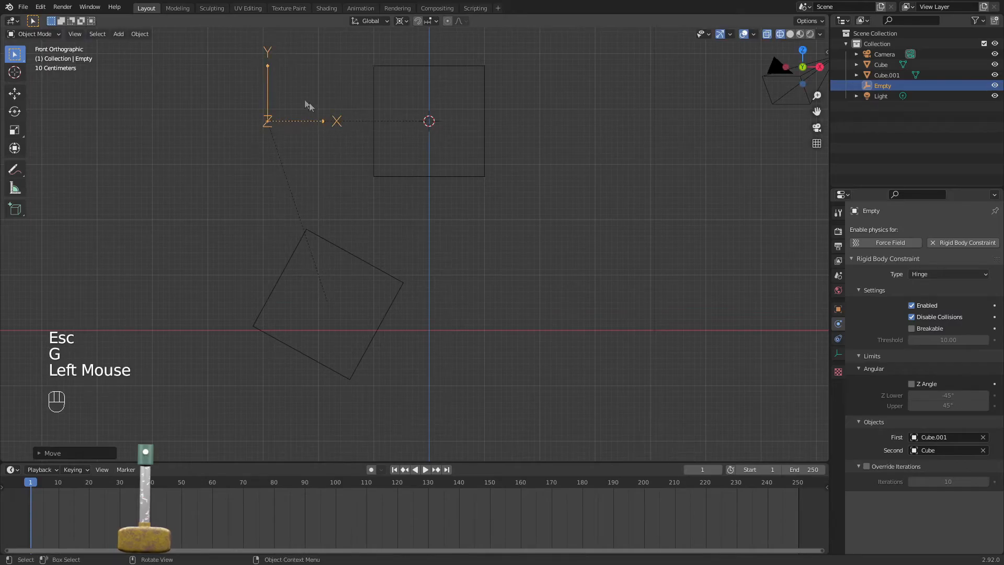
pyautogui.doubleClick(425, 469)
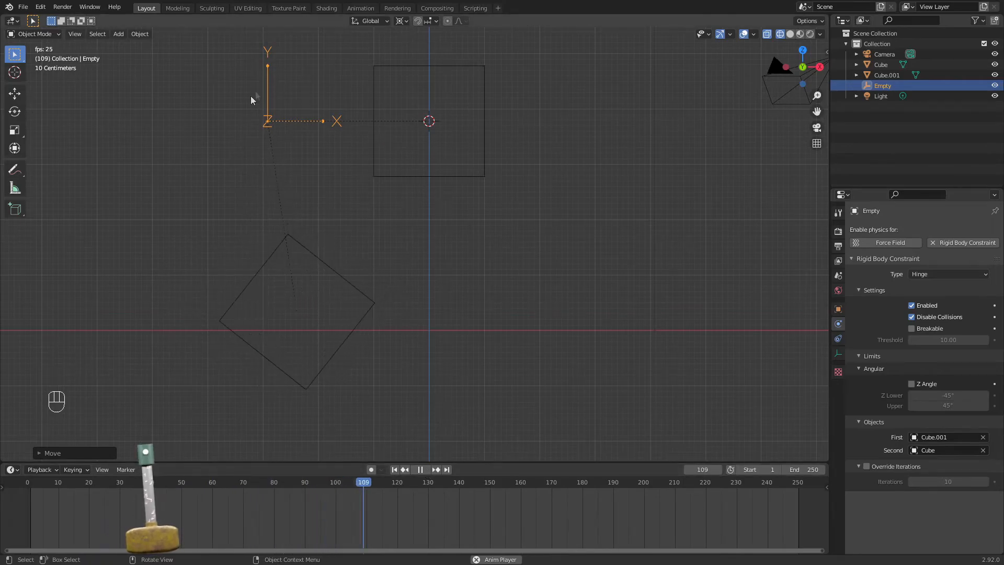
pyautogui.press('Escape')
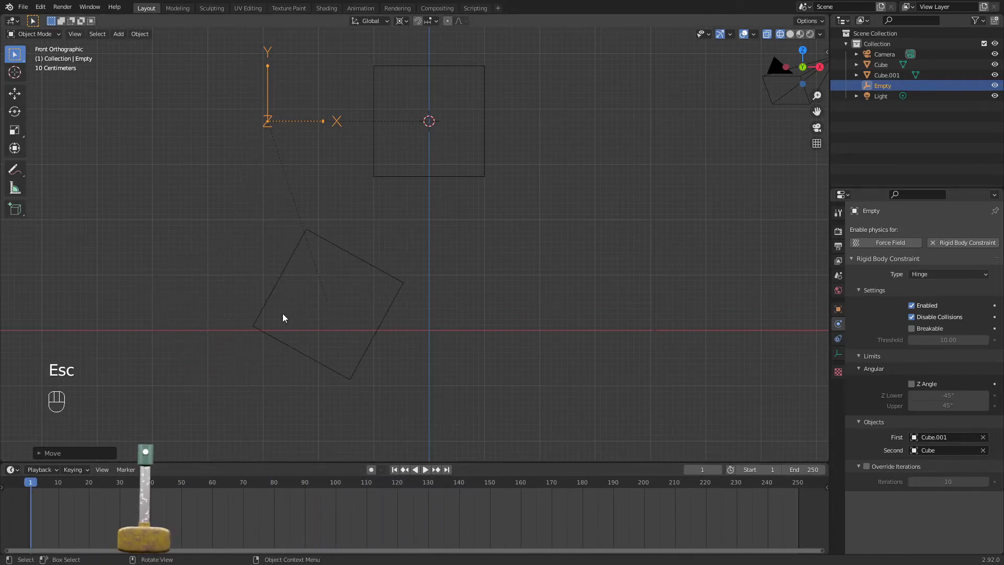
# Select the vertices of the lower cube's uppermost edge in Edit Mode, snap the 3D cursor to them, and return to Object Mode
pyautogui.click(368, 268)
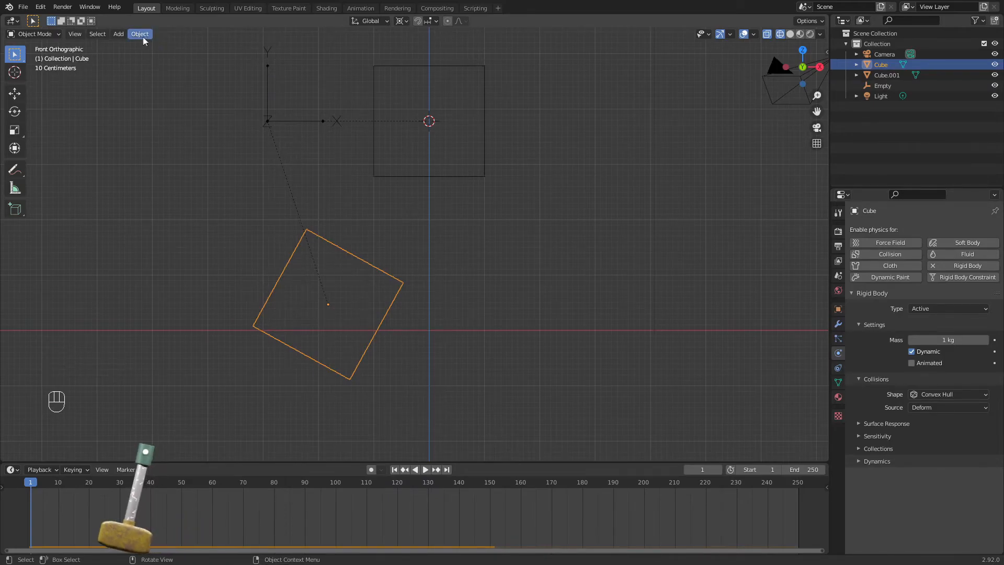
pyautogui.press('Tab')
pyautogui.moveTo(248, 212); pyautogui.dragTo(339, 261)
pyautogui.moveTo(339, 261); pyautogui.dragTo(392, 262, button='middle')
pyautogui.hotkey('shift', 's')
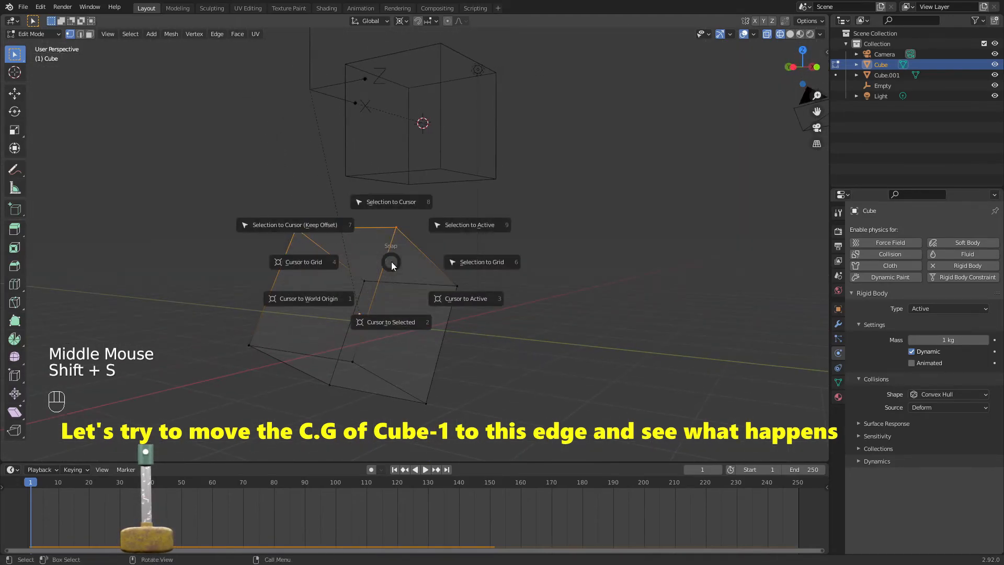
pyautogui.click(383, 320)
pyautogui.press('Tab')
# Set the lower cube's origin to the 3D cursor on its uppermost edge
pyautogui.click(139, 34)
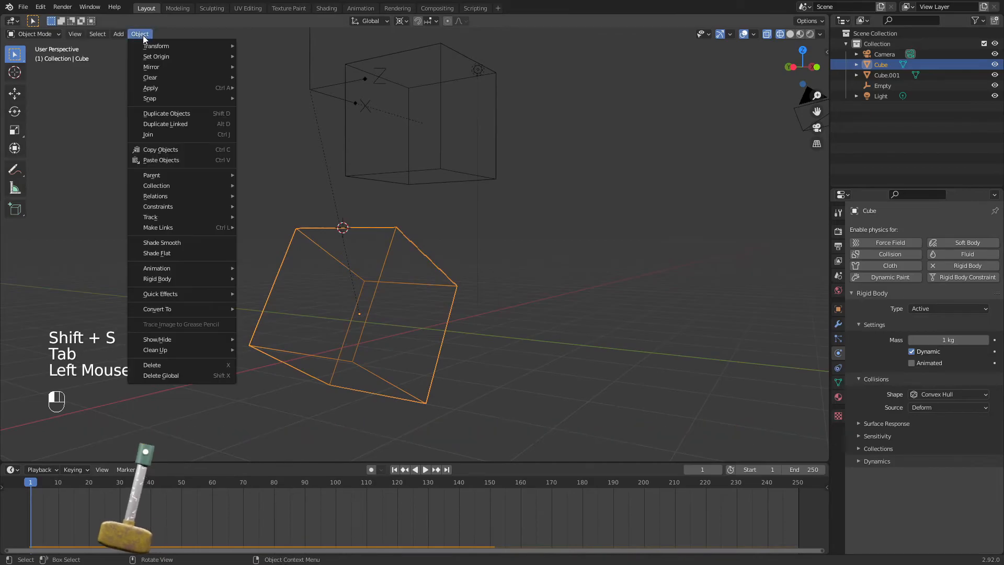
pyautogui.moveTo(155, 57)
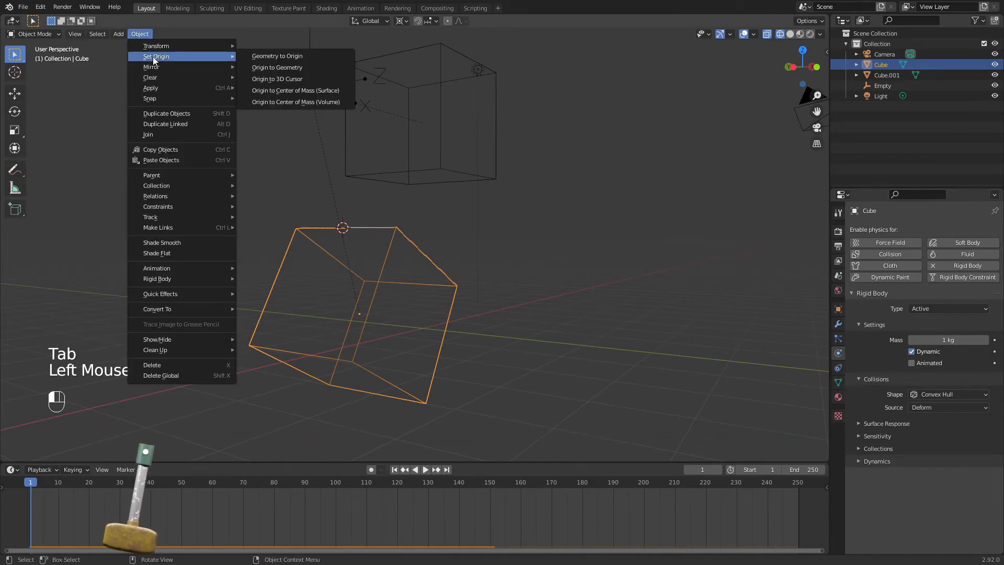
pyautogui.click(287, 79)
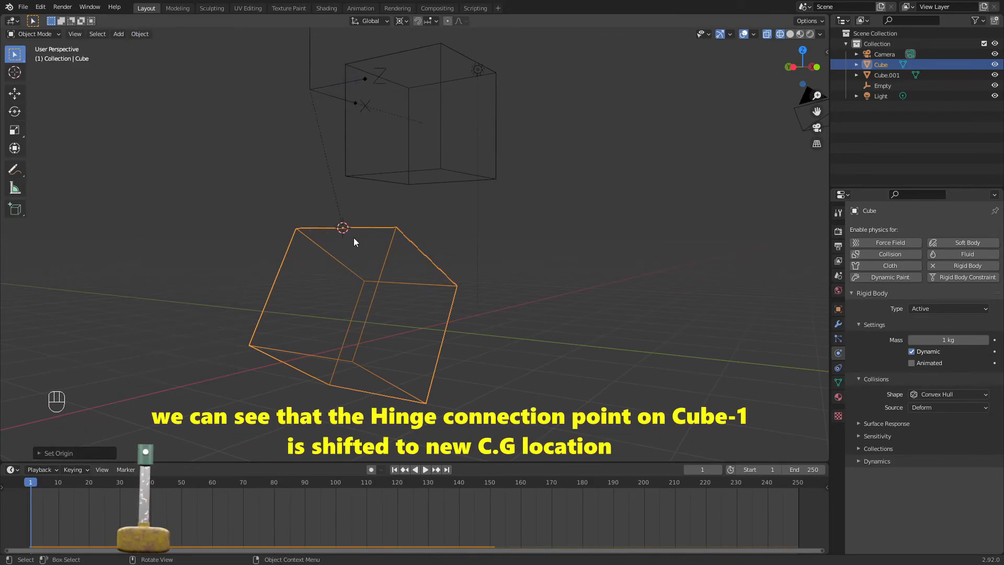
# Inspect the hinge link between the empty and the lower cube in front view, then play the animation to test the swing and stop it
pyautogui.press('KP_1')
pyautogui.click(271, 207)
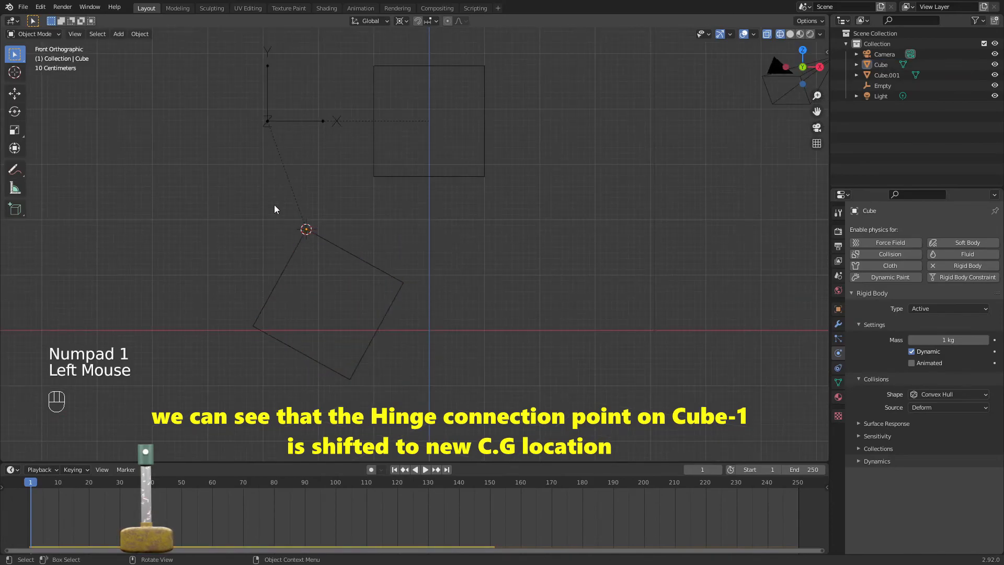
pyautogui.doubleClick(267, 121)
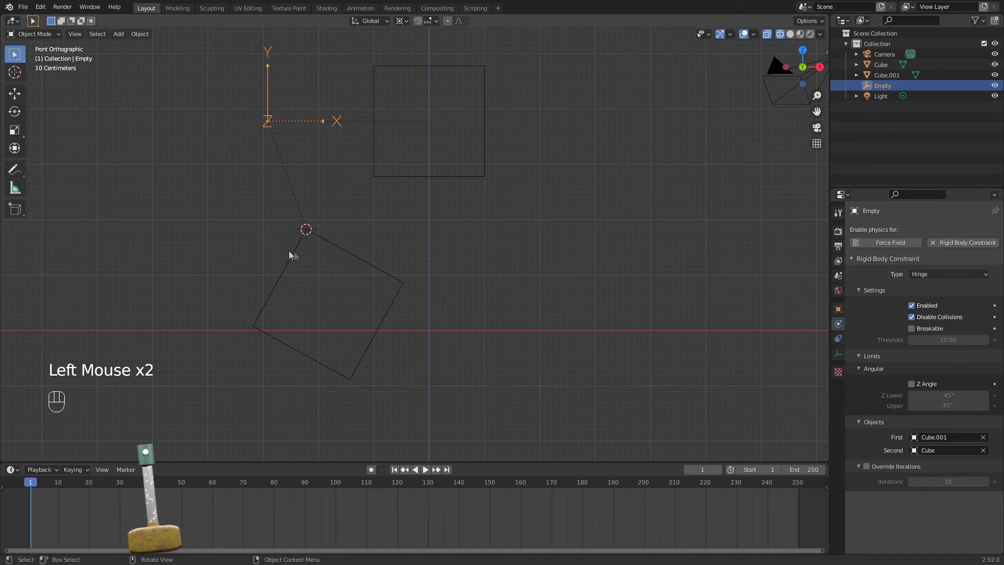
pyautogui.click(307, 228)
pyautogui.click(294, 218)
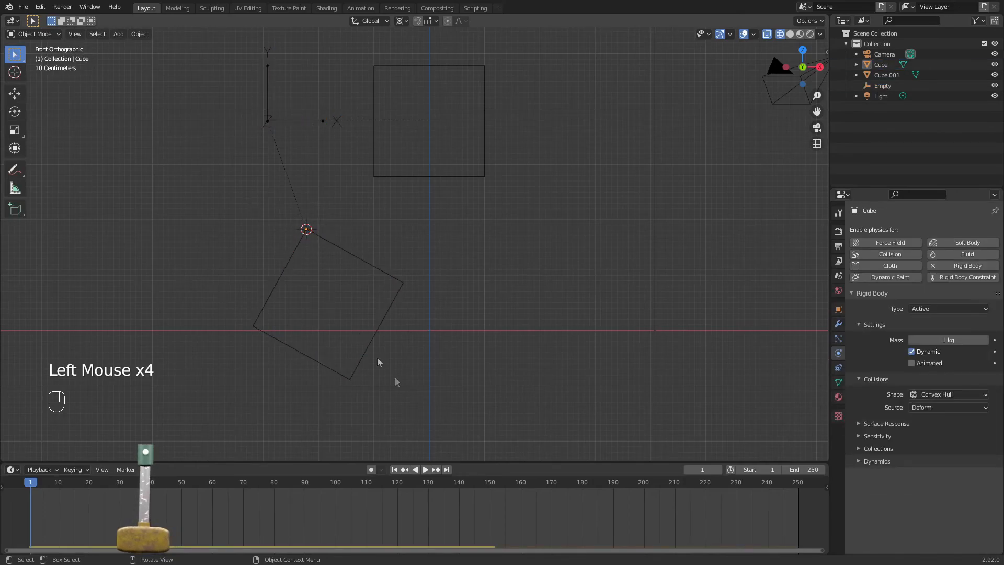
pyautogui.click(426, 469)
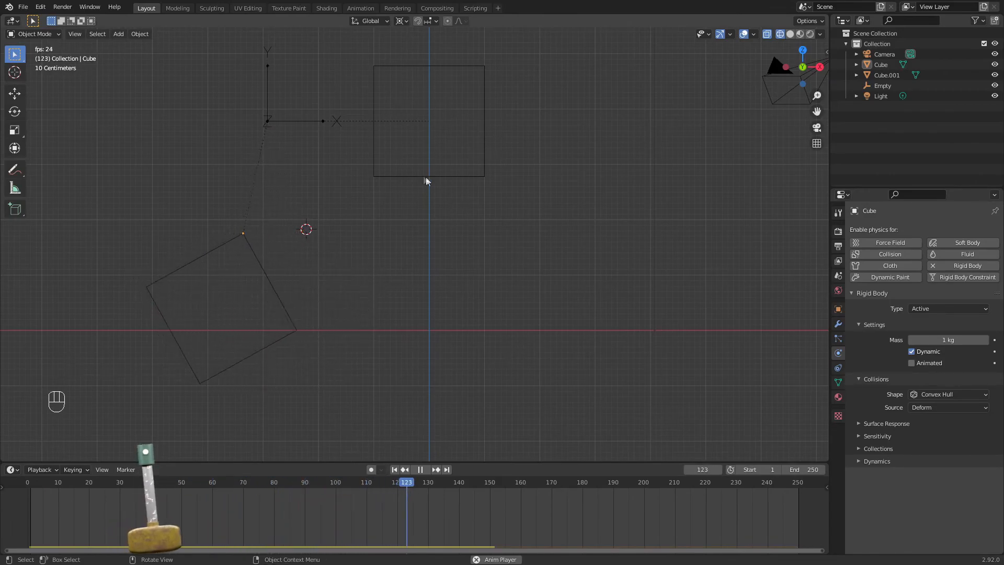
pyautogui.click(441, 176)
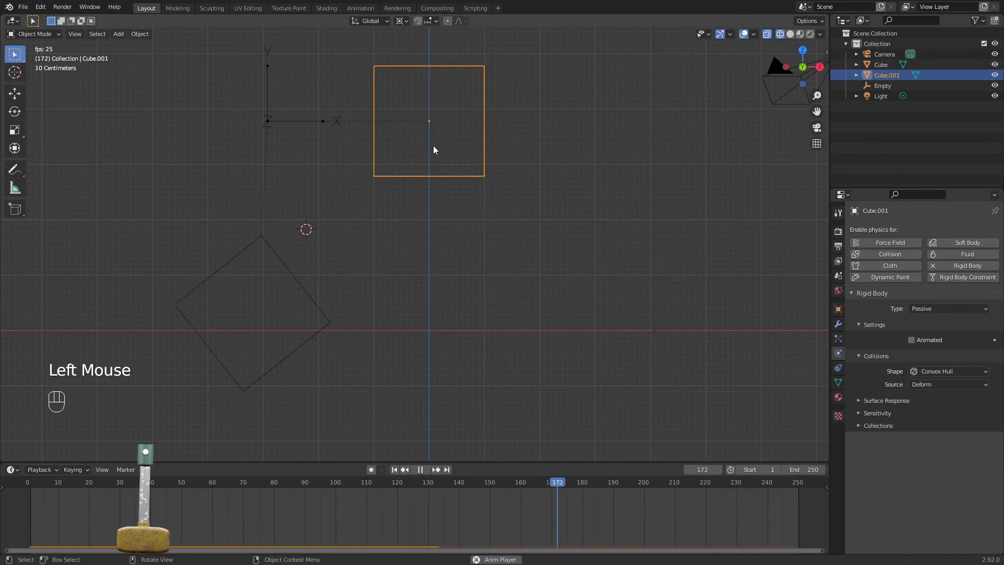
pyautogui.press('Escape')
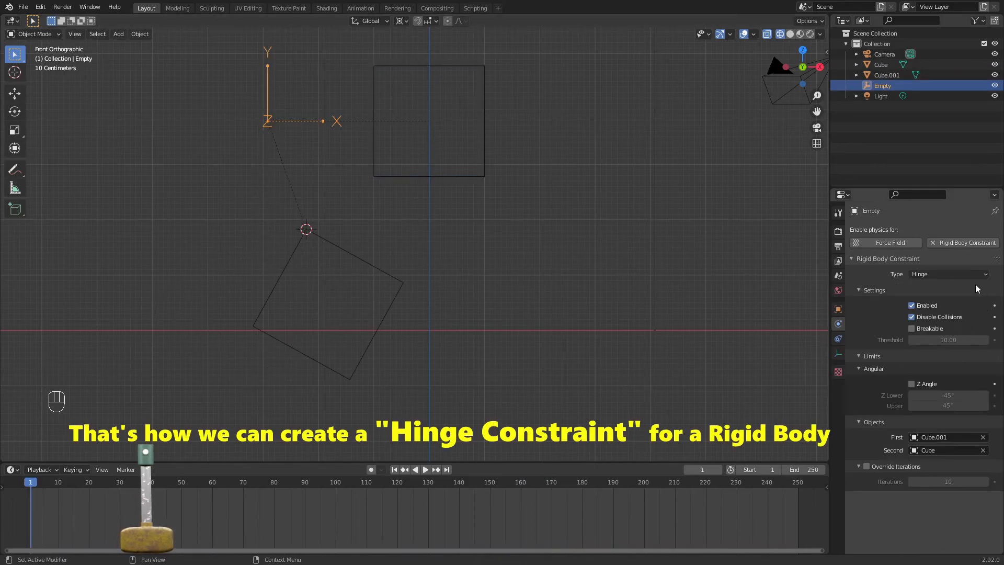